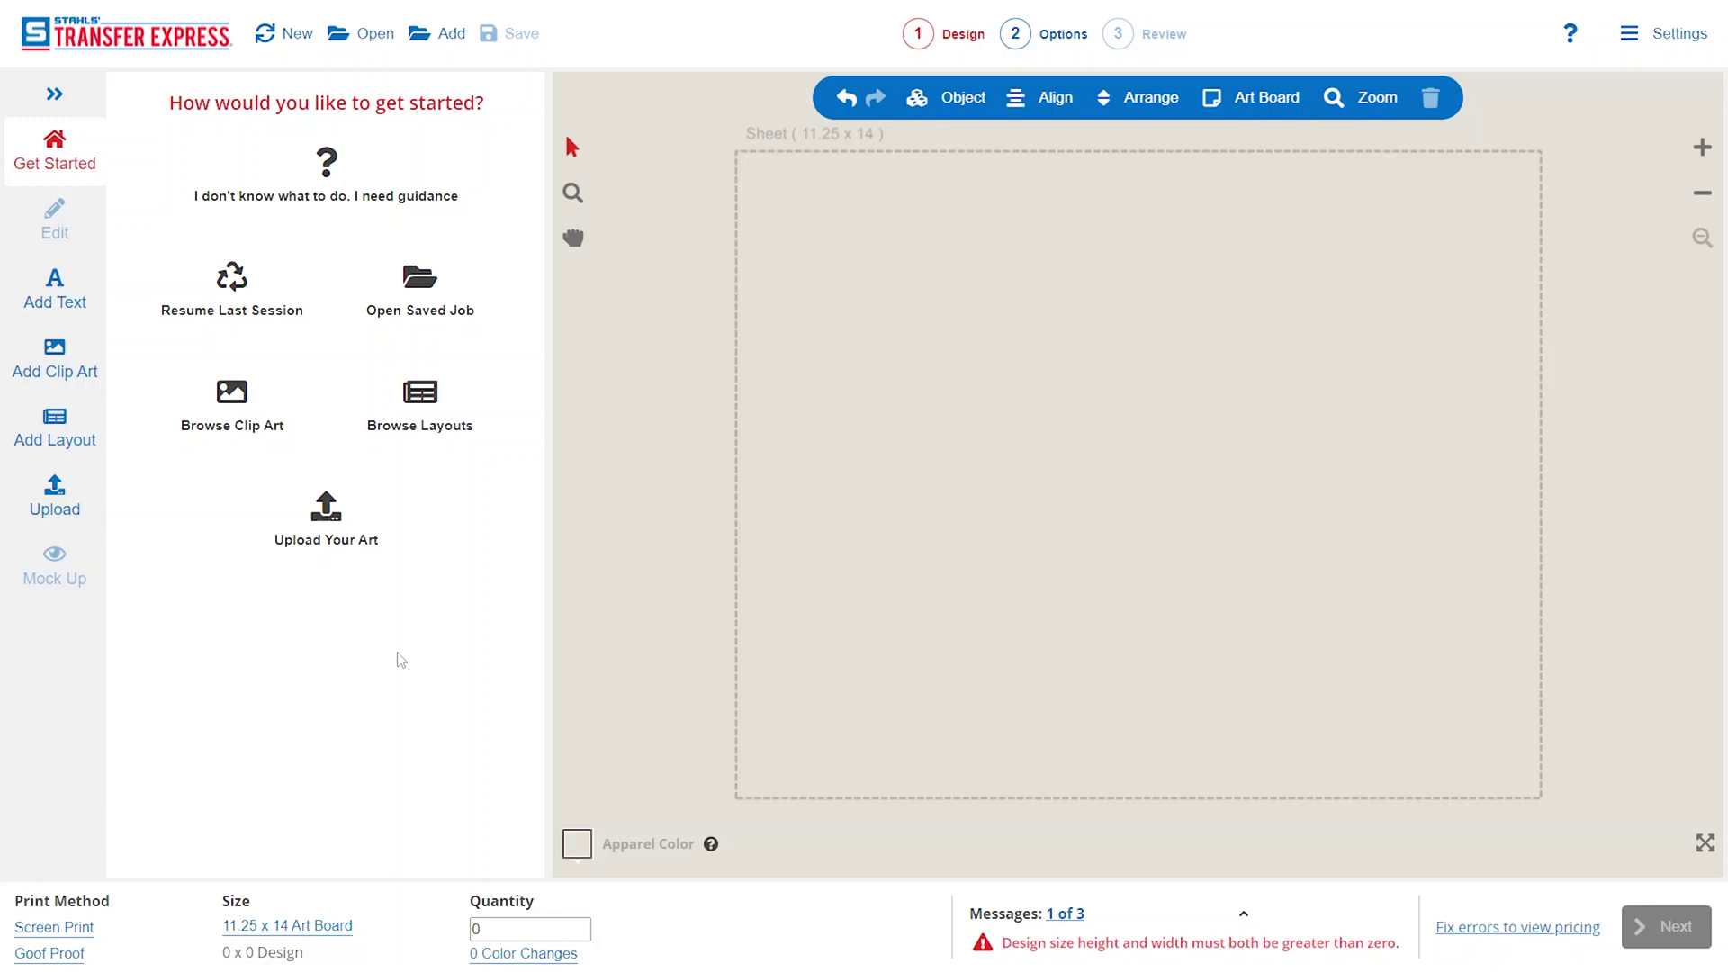
Upload BETTs-Logo.pdf from the ARTWORK folder so the BET'S BBQ logo appears at 4.5 x 2.53 in
{"action": "left_click", "coordinate": [54, 928]}
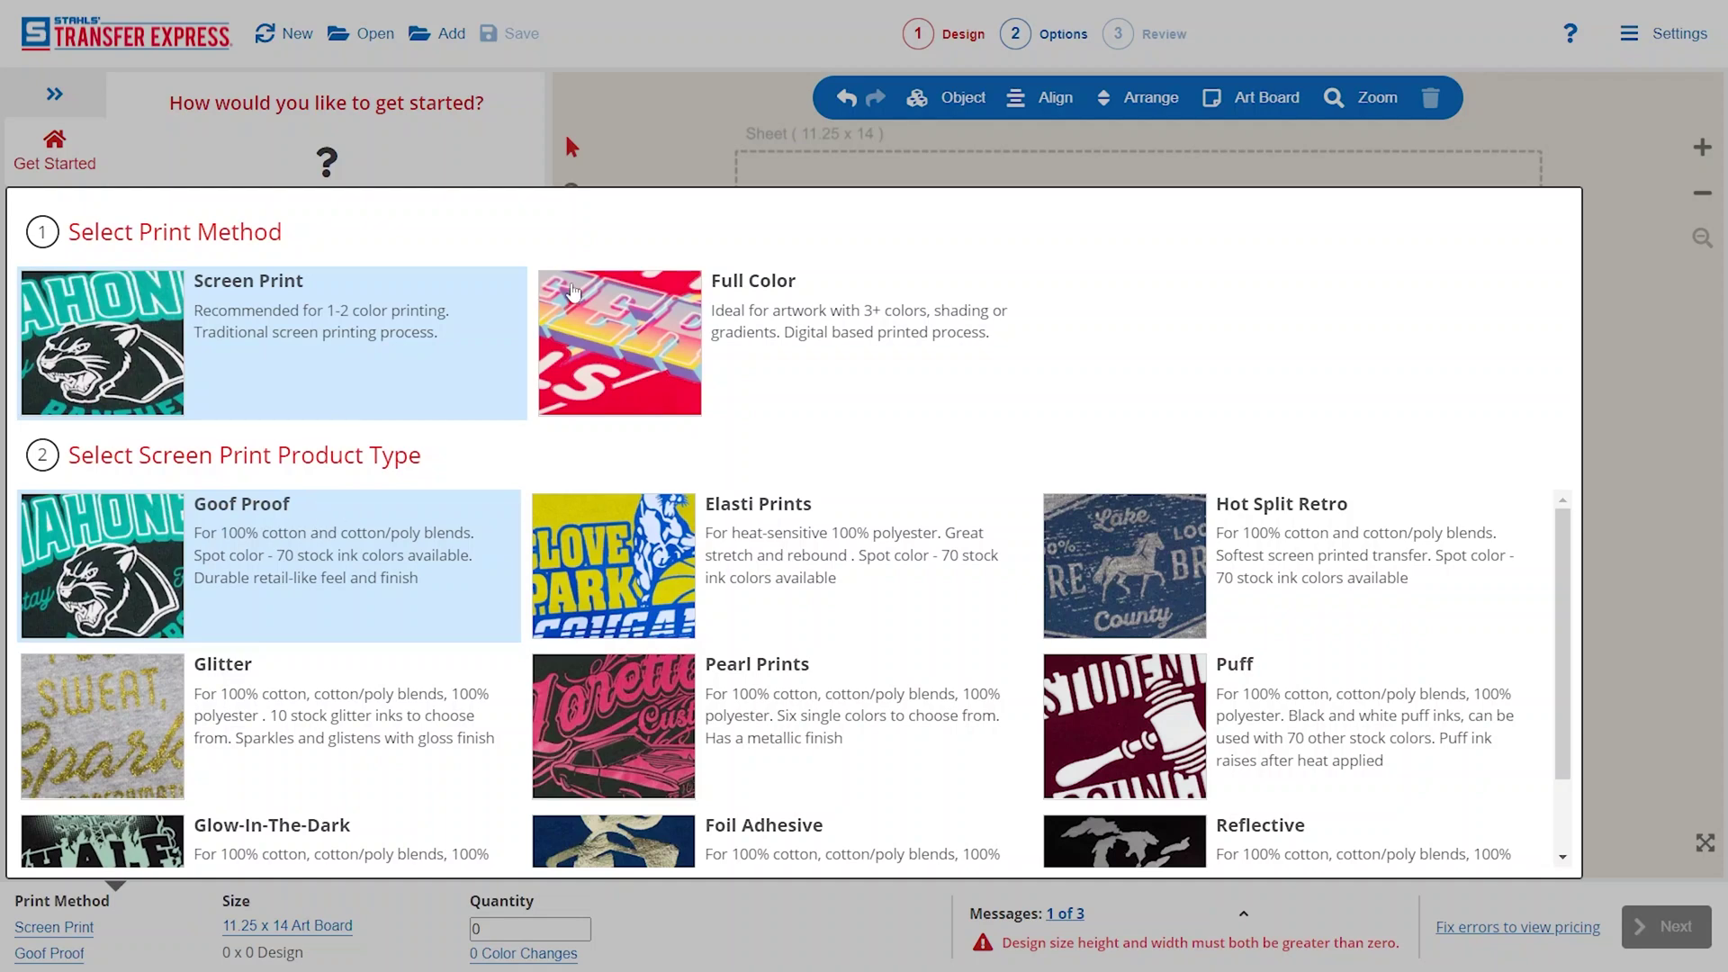
{"action": "left_click", "coordinate": [695, 135]}
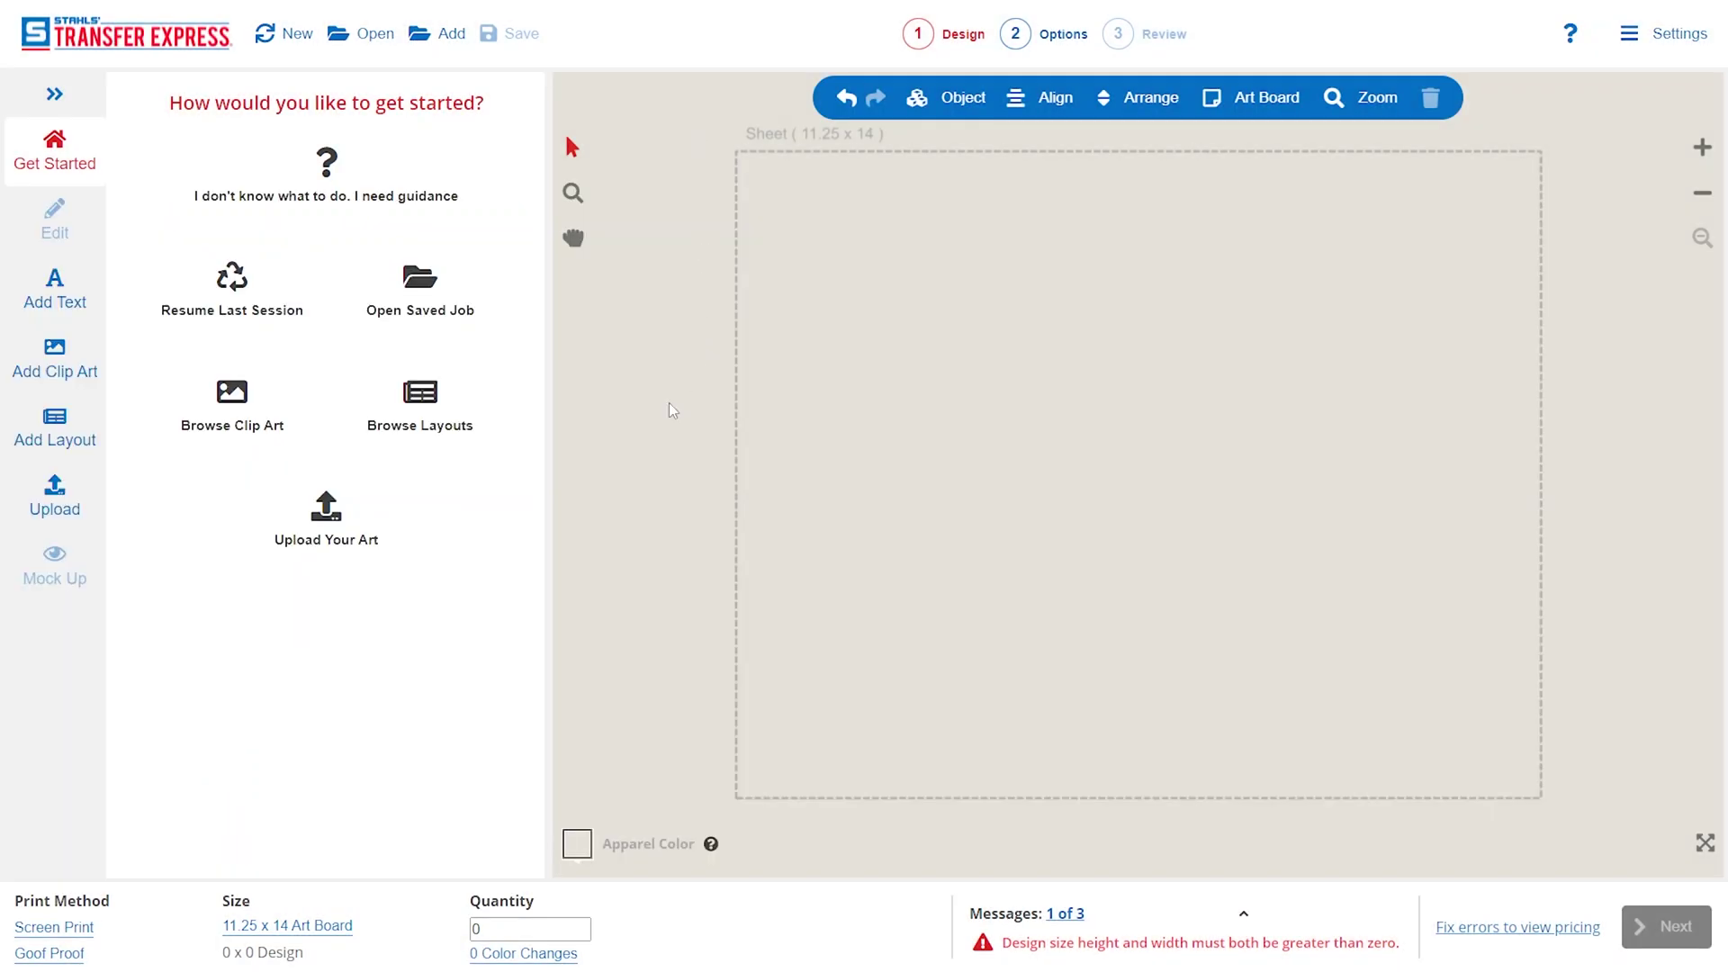
{"action": "left_click", "coordinate": [330, 520]}
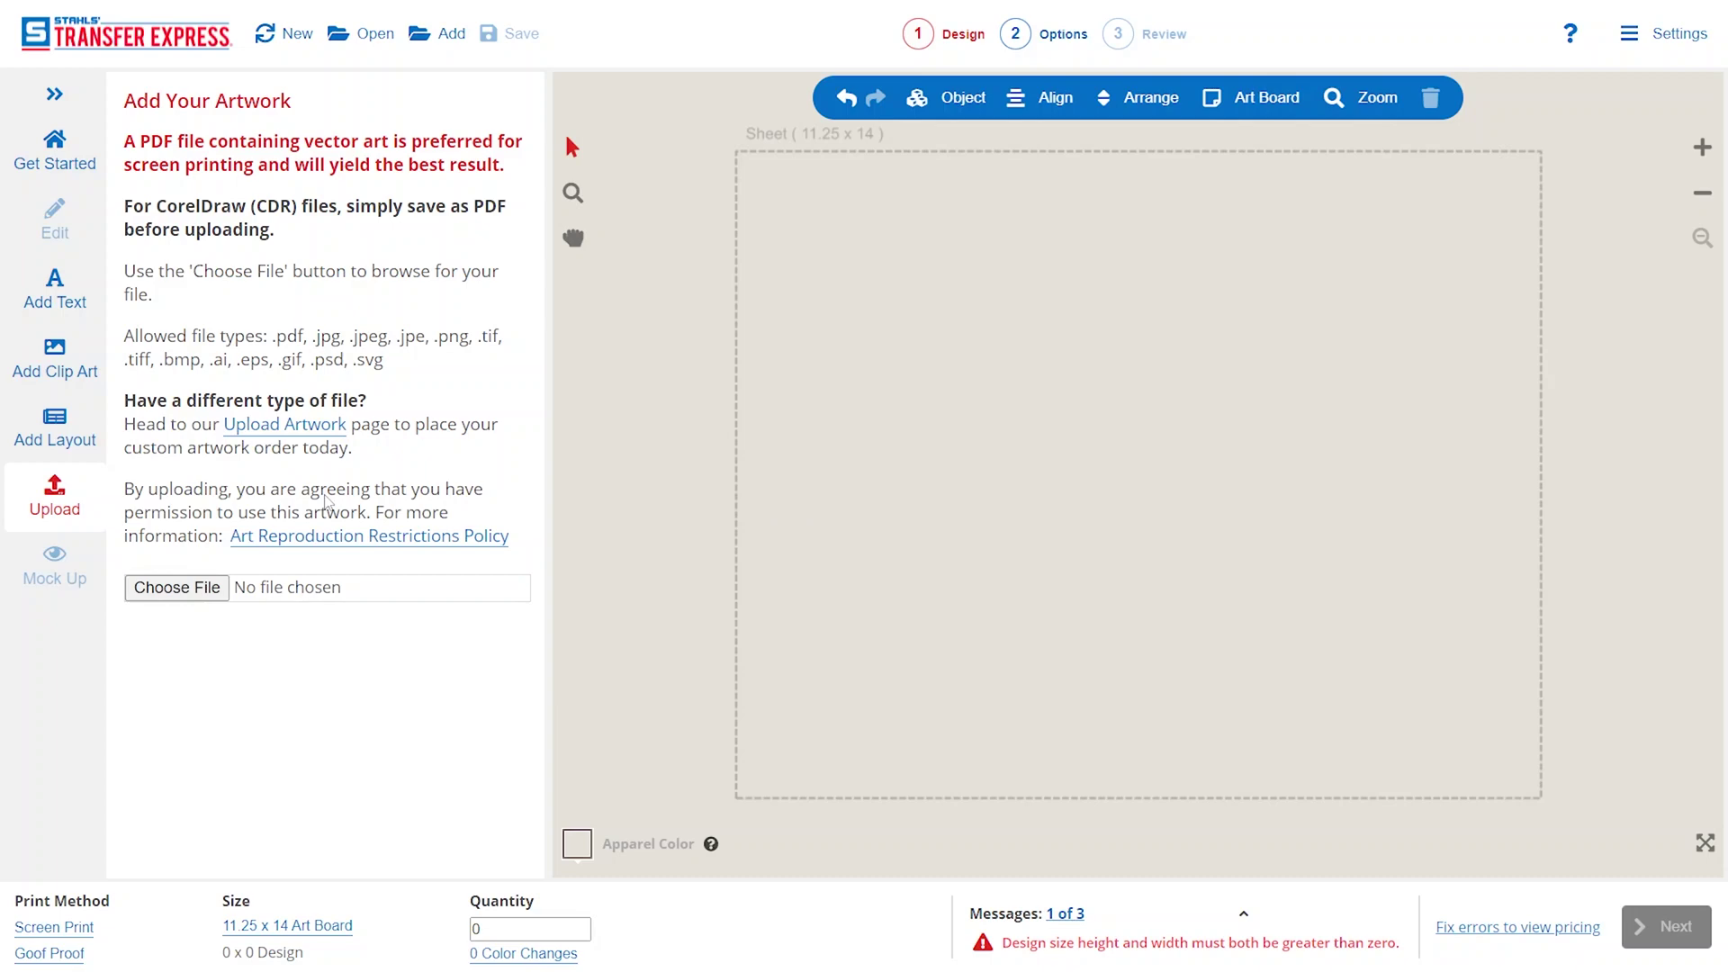
{"action": "left_click", "coordinate": [176, 587]}
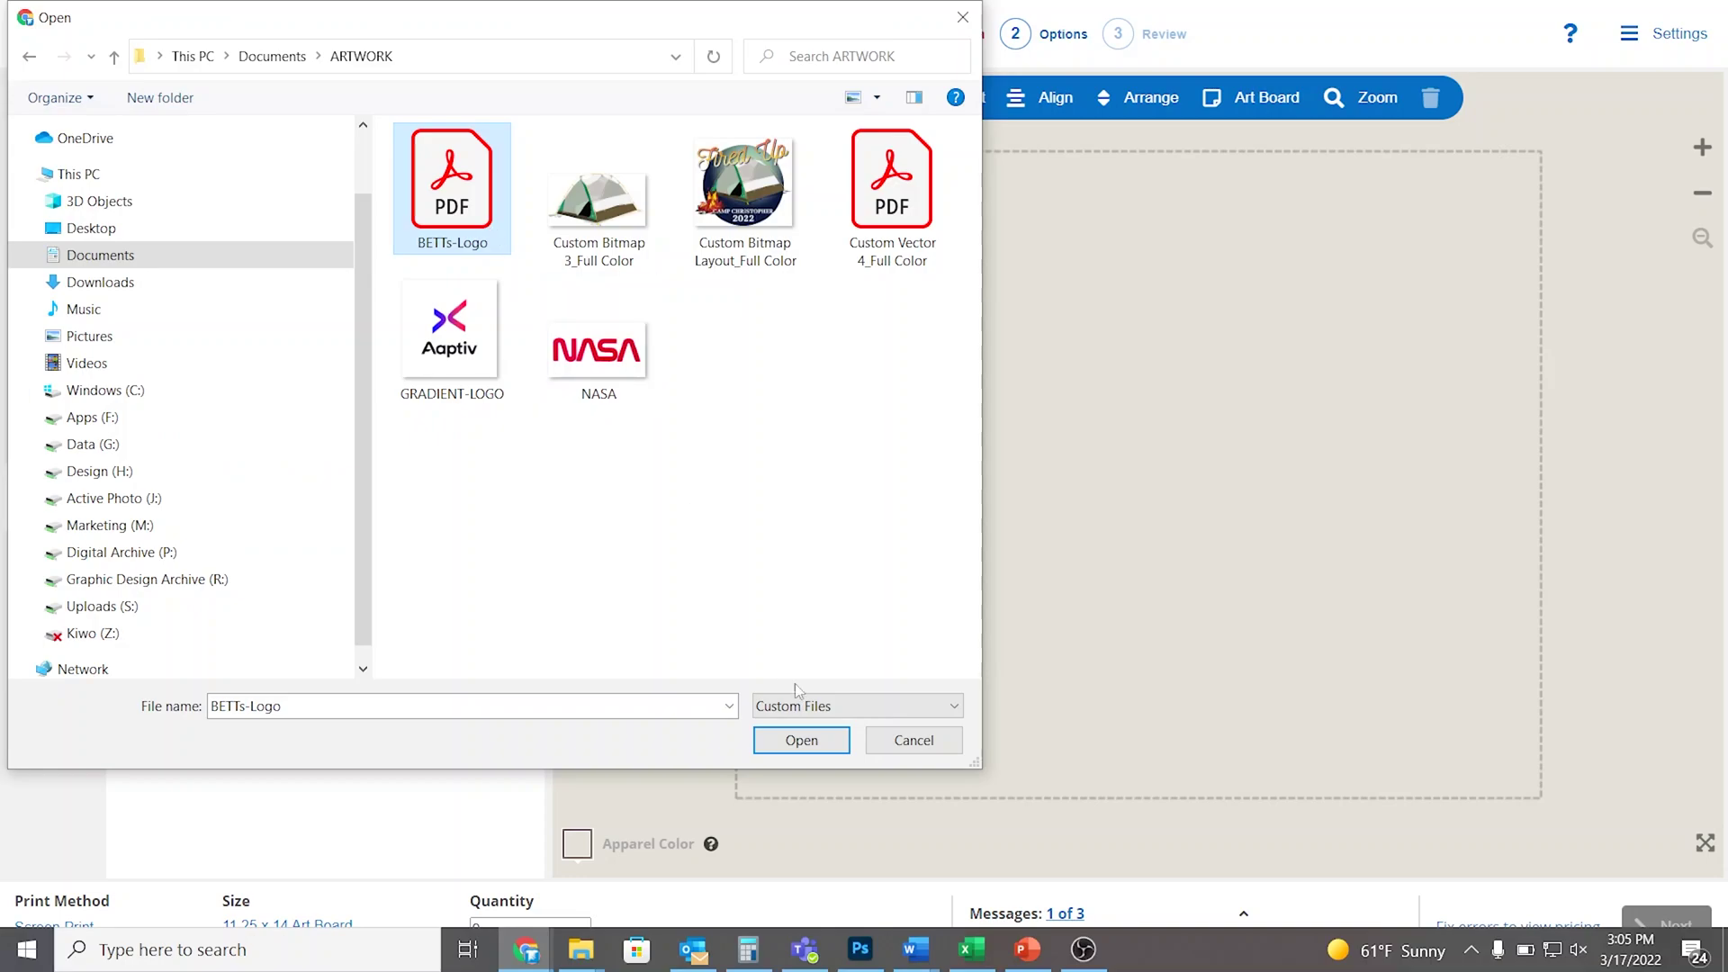
{"action": "left_click", "coordinate": [808, 745]}
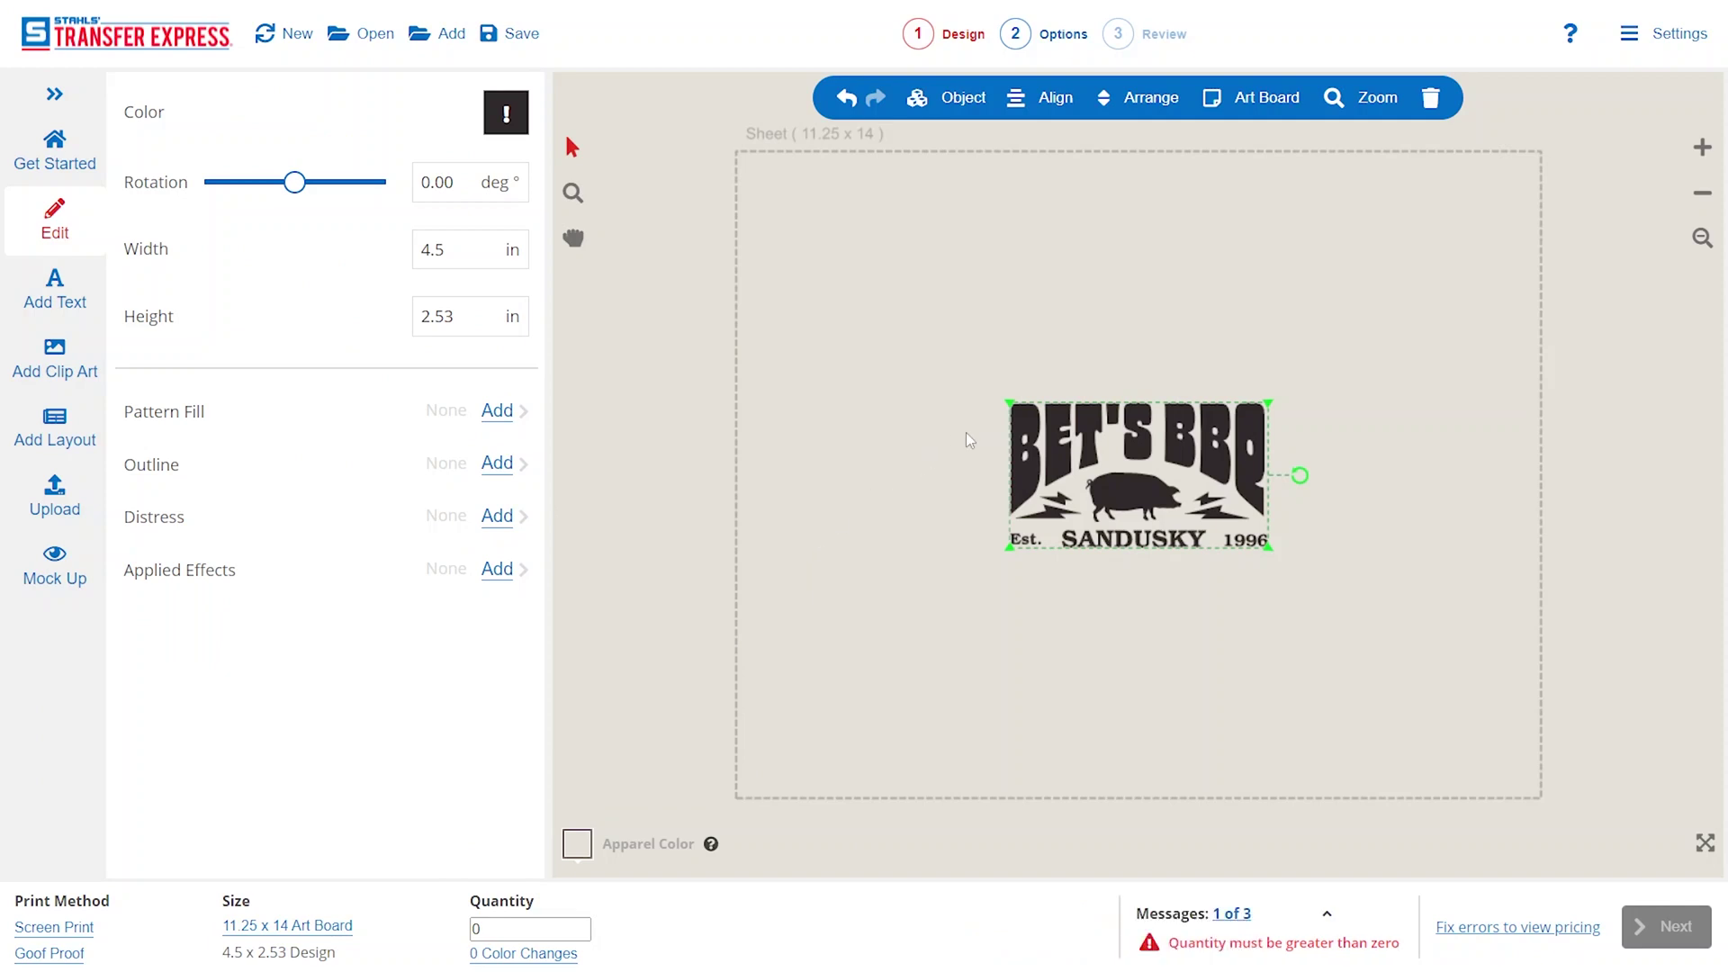
Enlarge the logo to 8.07 x 4.54 in and ungroup it into separate pieces
{"action": "left_click_drag", "start_coordinate": [1006, 405], "coordinate": [799, 285]}
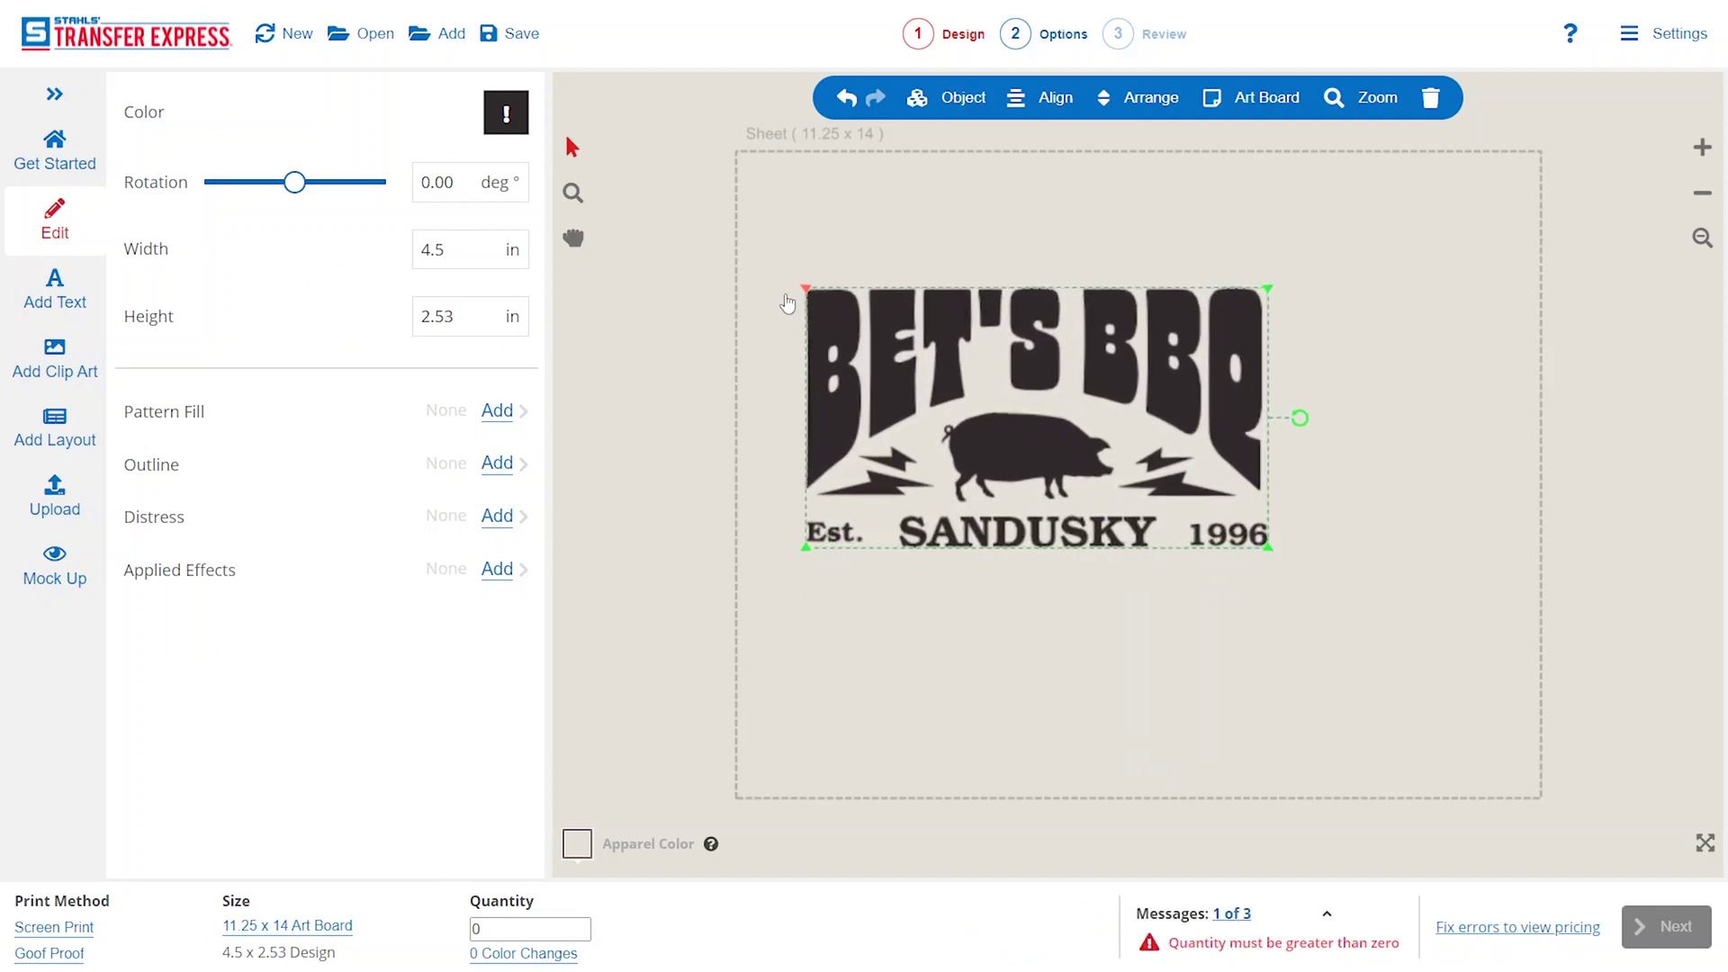
{"action": "left_click", "coordinate": [947, 322]}
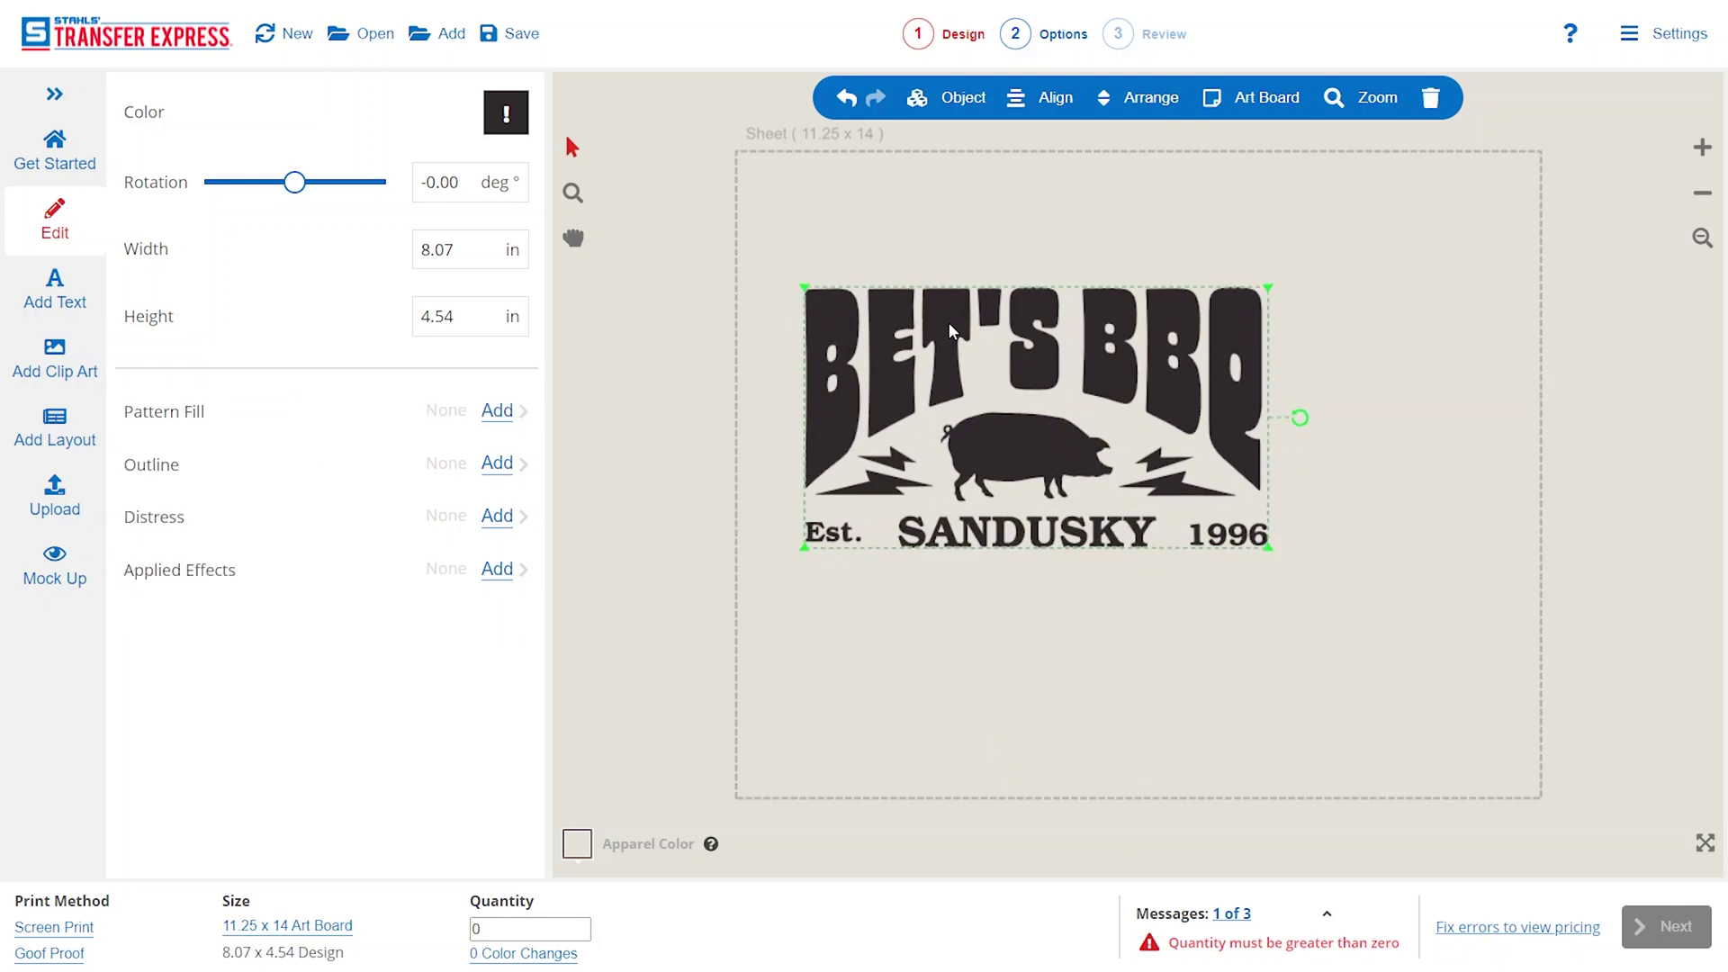
{"action": "left_click", "coordinate": [955, 102]}
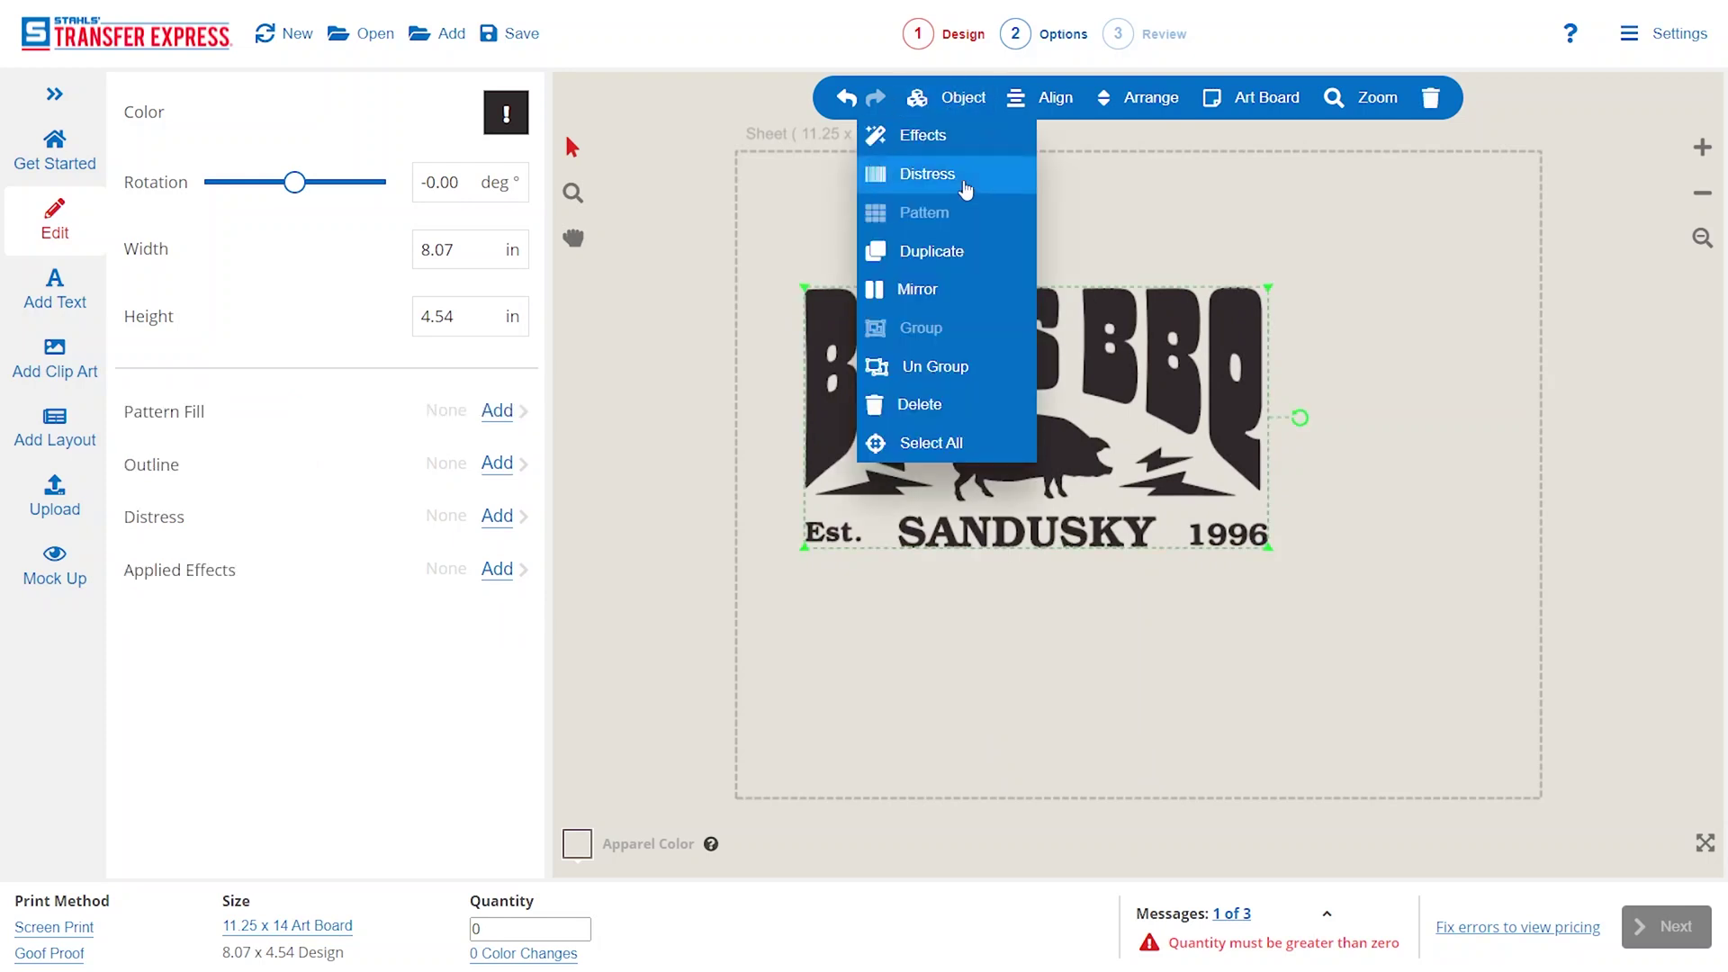
{"action": "left_click", "coordinate": [964, 366]}
Drag the pig graphic out to the right, then undo the move
{"action": "left_click", "coordinate": [1038, 425]}
{"action": "left_click_drag", "start_coordinate": [1030, 447], "coordinate": [1438, 498]}
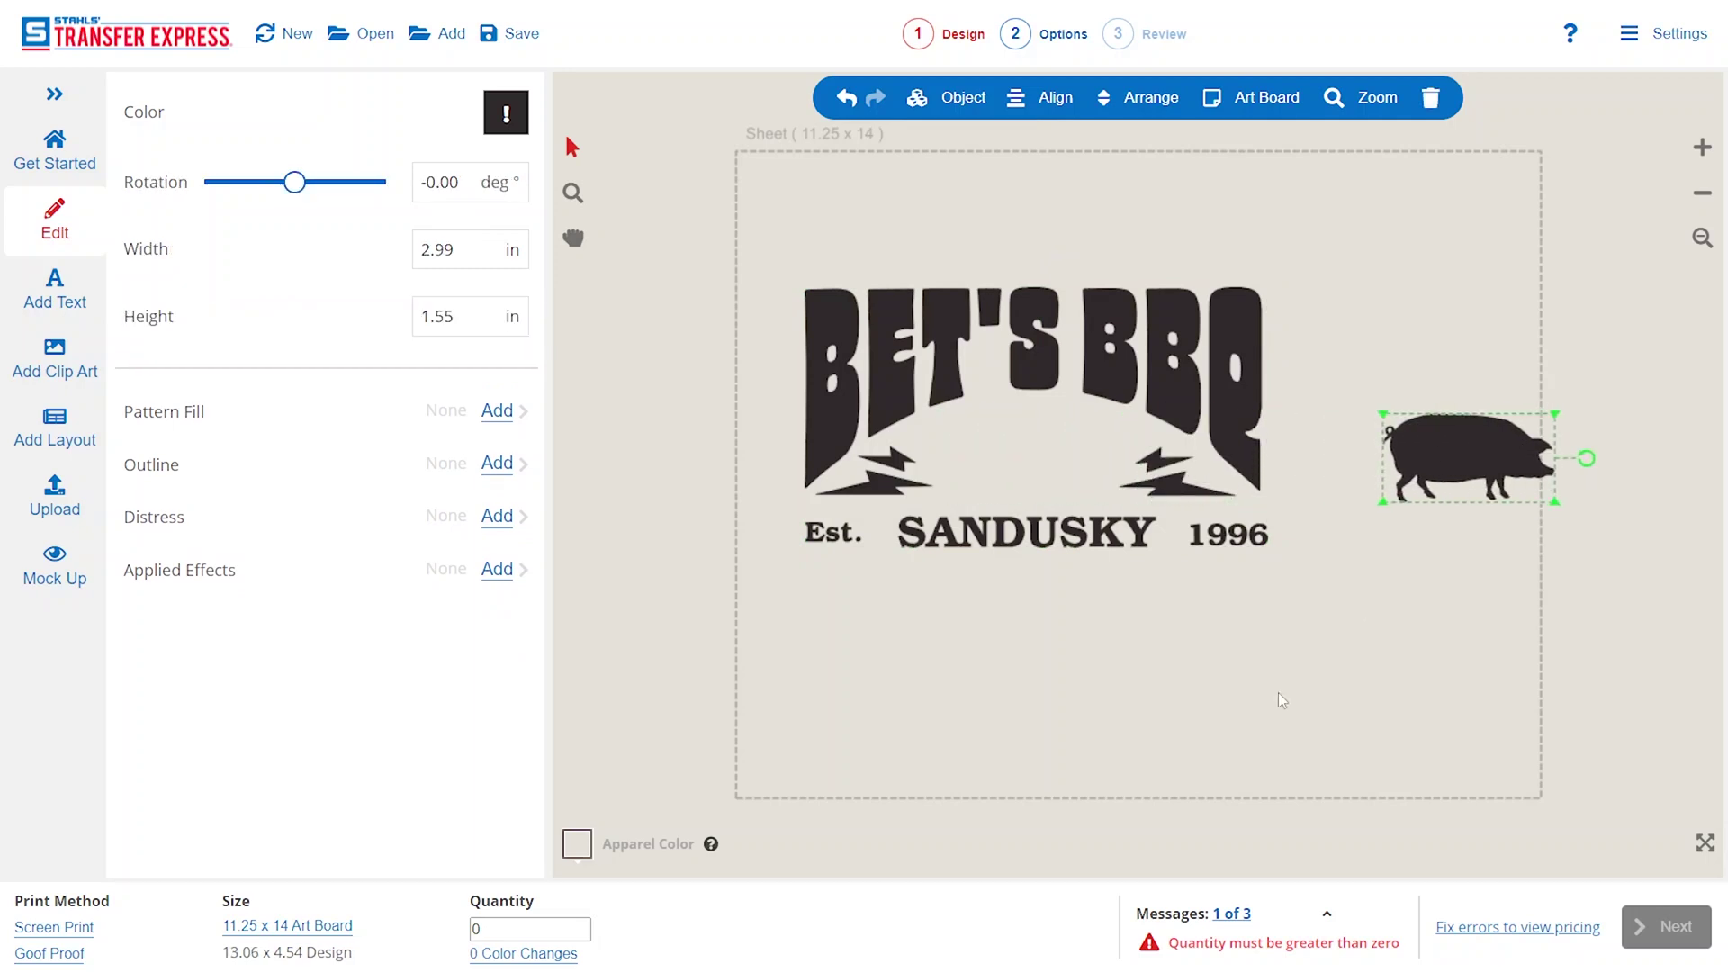
{"action": "key", "text": "ctrl+z"}
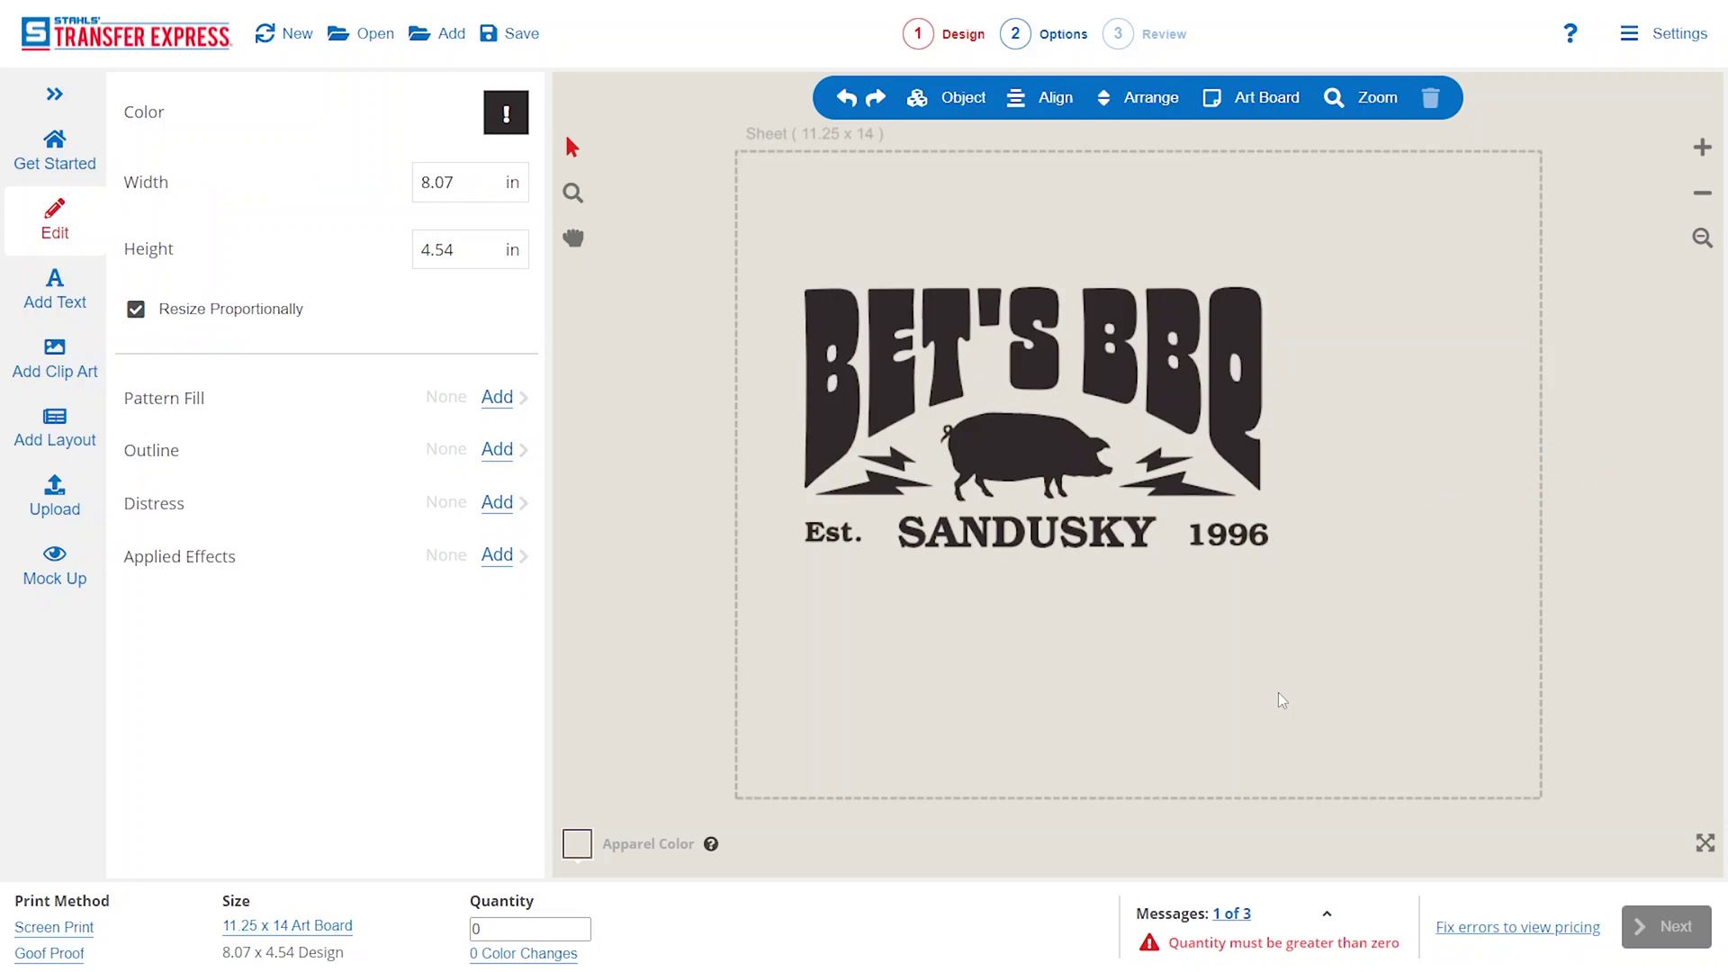
{"action": "left_click", "coordinate": [55, 288]}
{"action": "left_click_drag", "start_coordinate": [1138, 472], "coordinate": [1158, 623]}
{"action": "double_click", "coordinate": [1085, 634]}
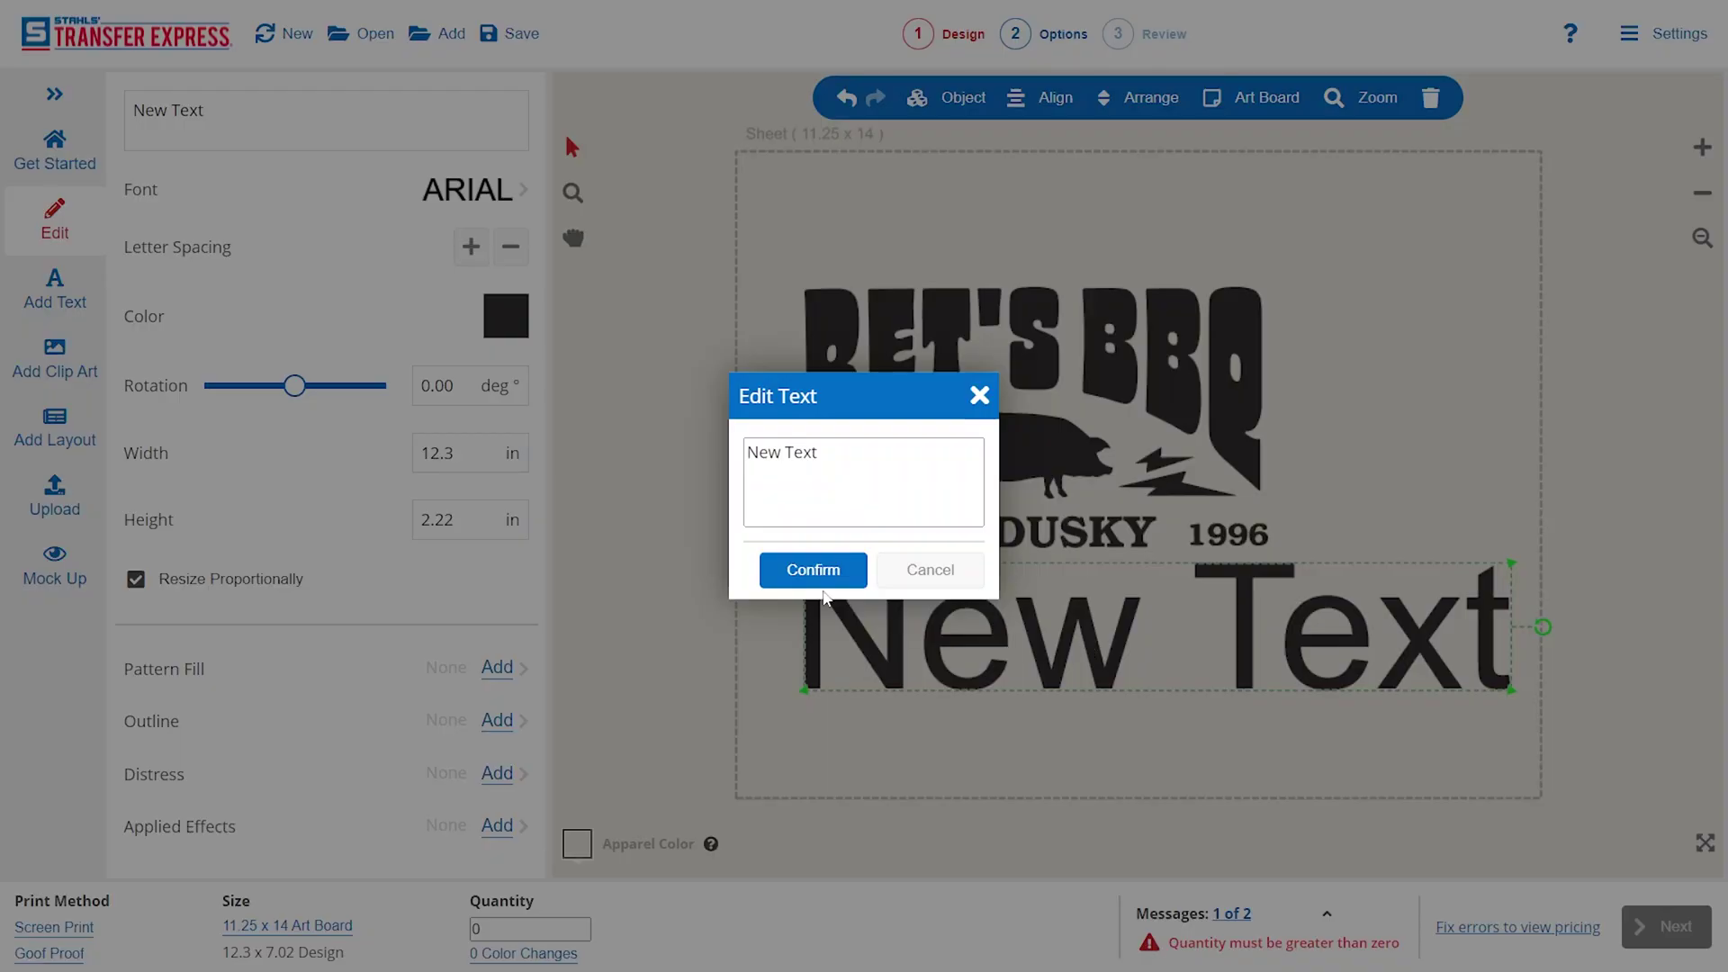
{"action": "triple_click", "coordinate": [774, 459]}
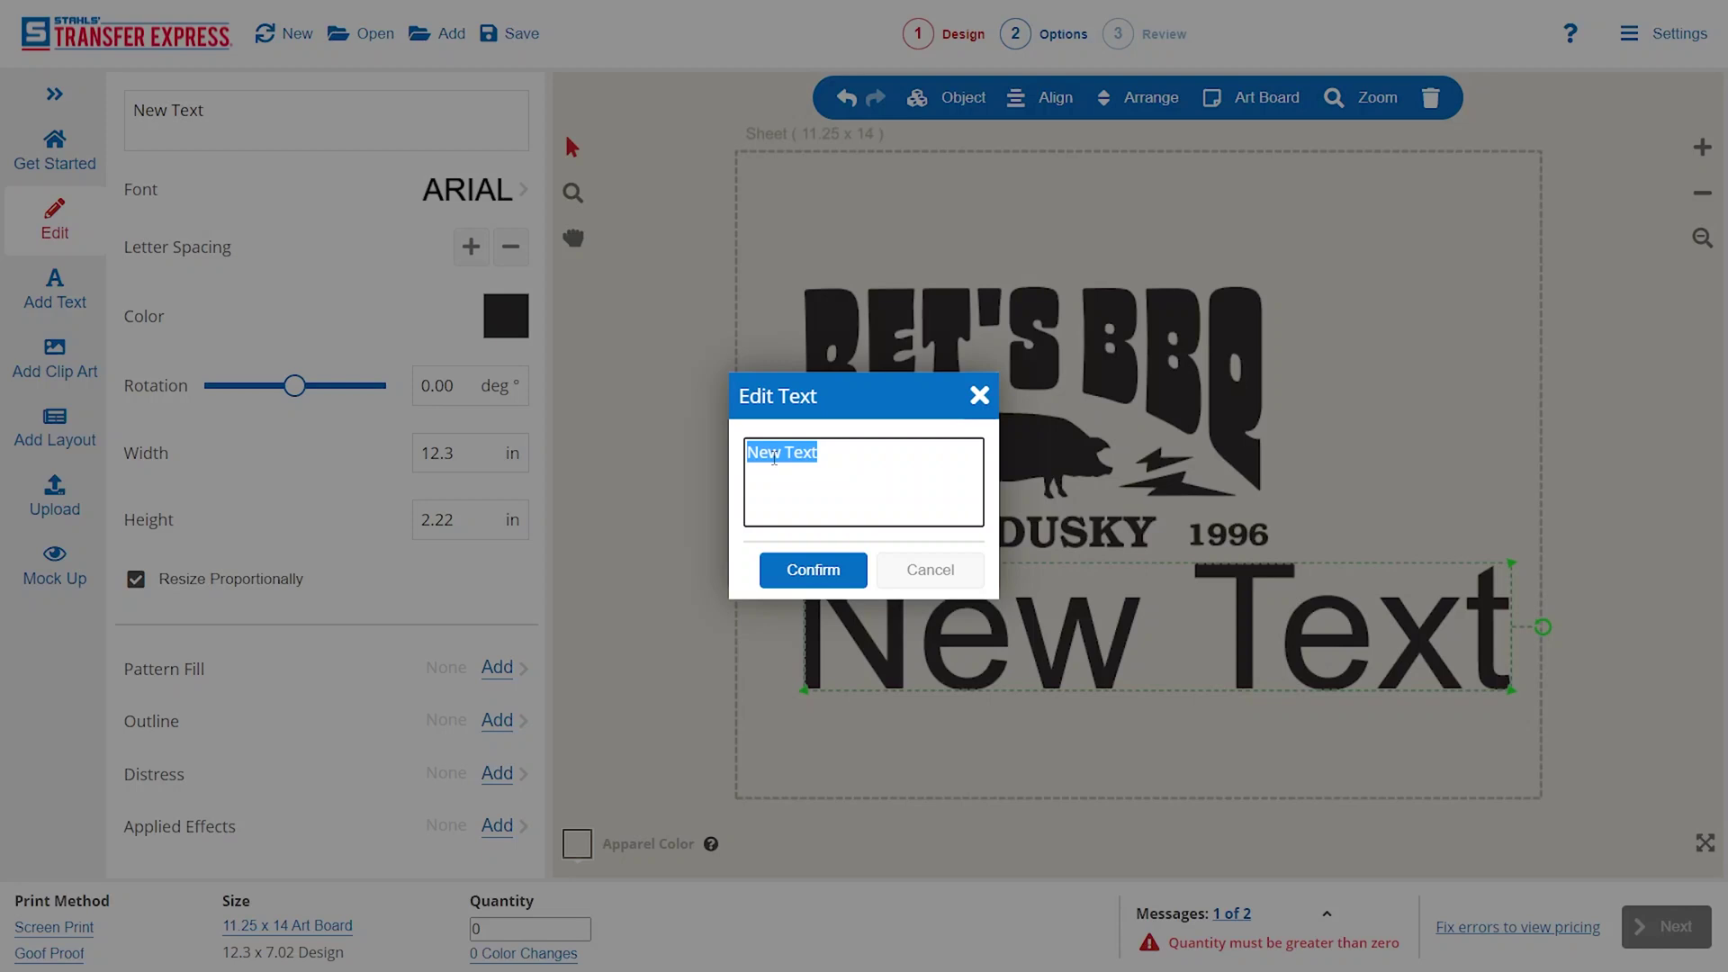
{"action": "type", "text": "STREETSBORO"}
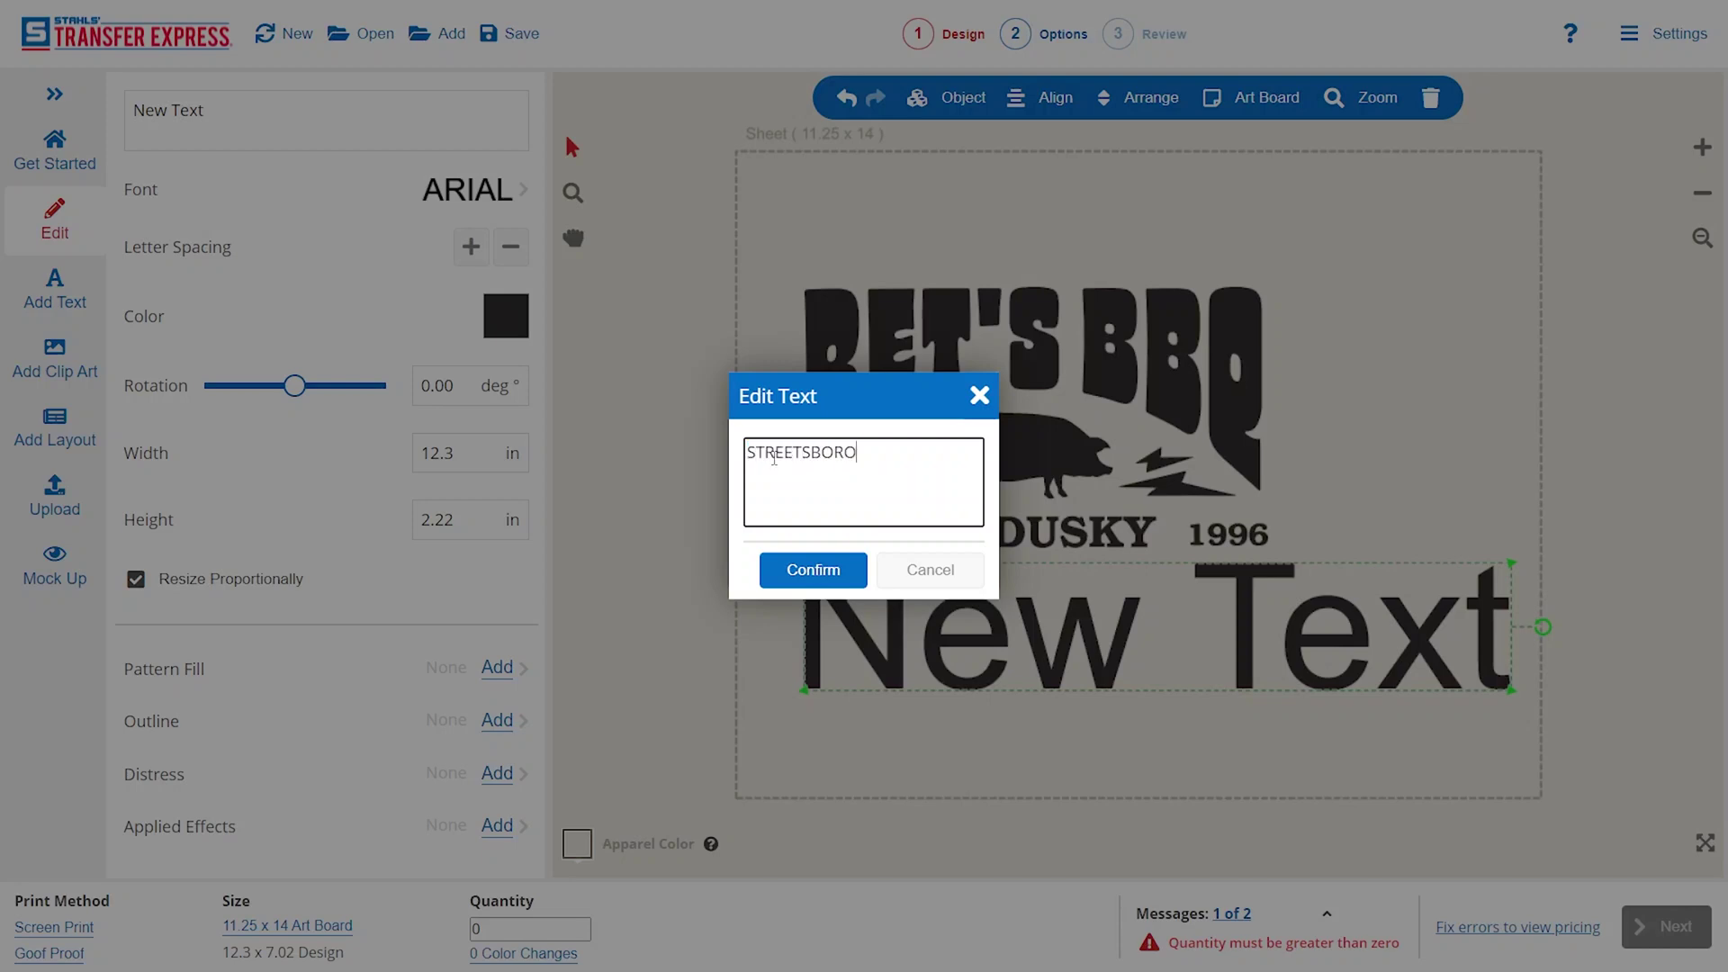
{"action": "left_click", "coordinate": [813, 570]}
{"action": "left_click_drag", "start_coordinate": [1350, 666], "coordinate": [1178, 661]}
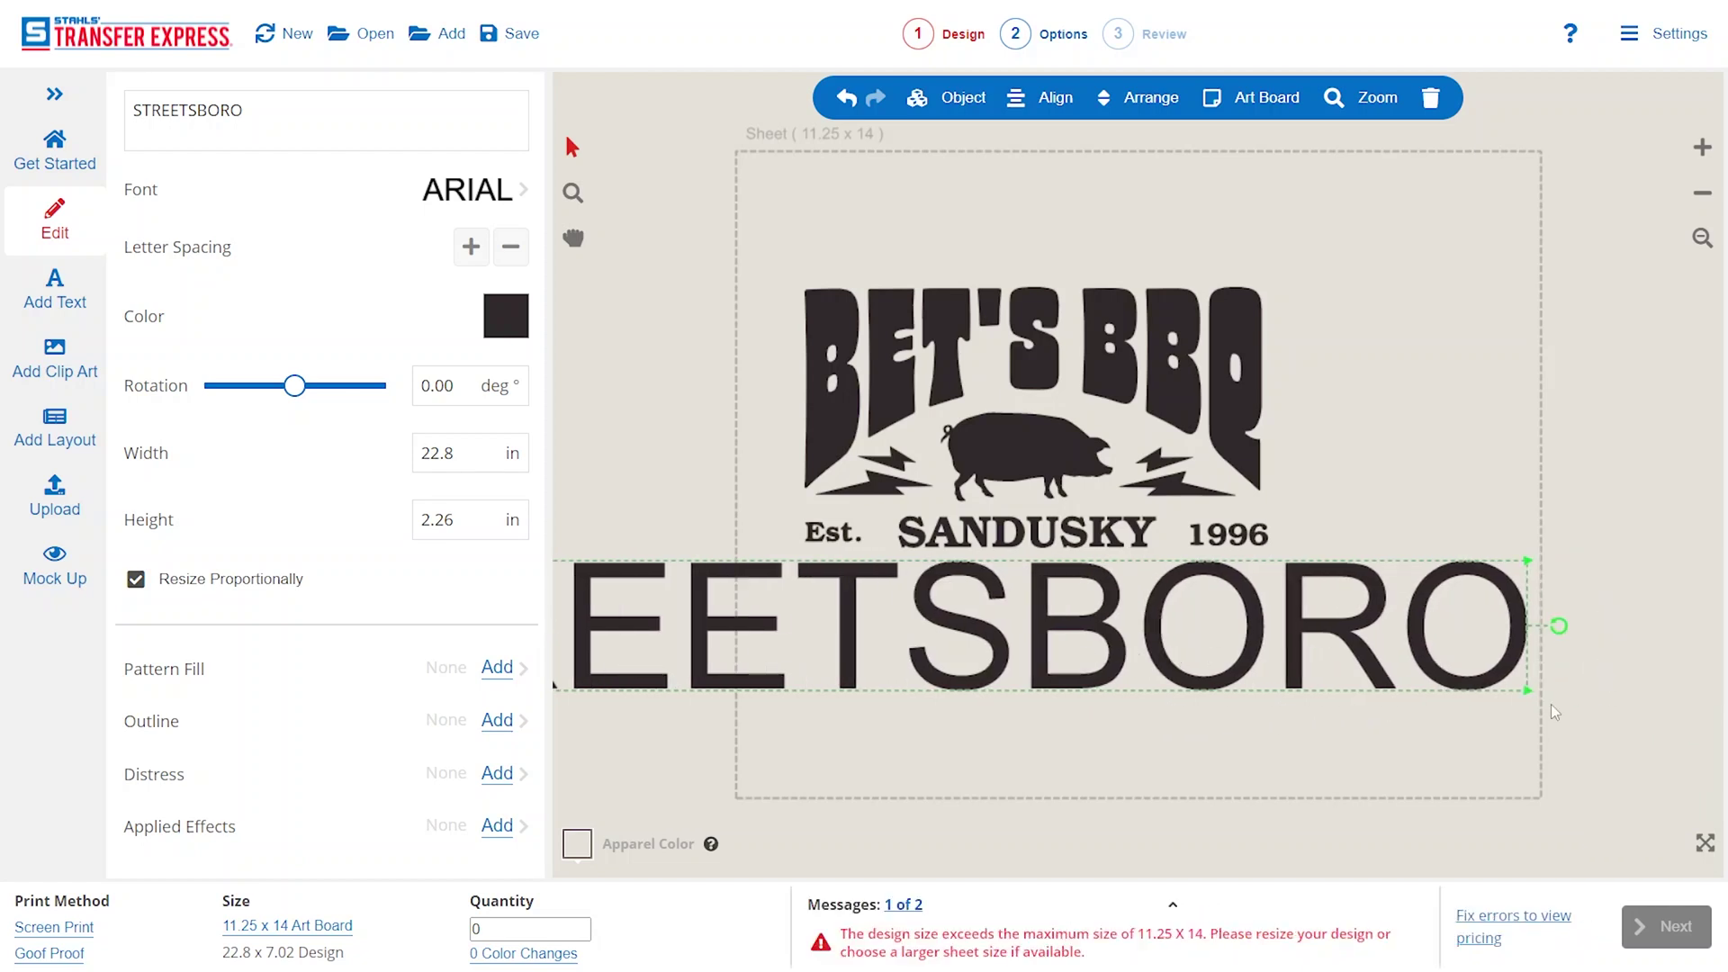
{"action": "left_click_drag", "start_coordinate": [1533, 699], "coordinate": [1091, 536]}
{"action": "left_click", "coordinate": [1279, 394]}
{"action": "left_click_drag", "start_coordinate": [1296, 253], "coordinate": [773, 643]}
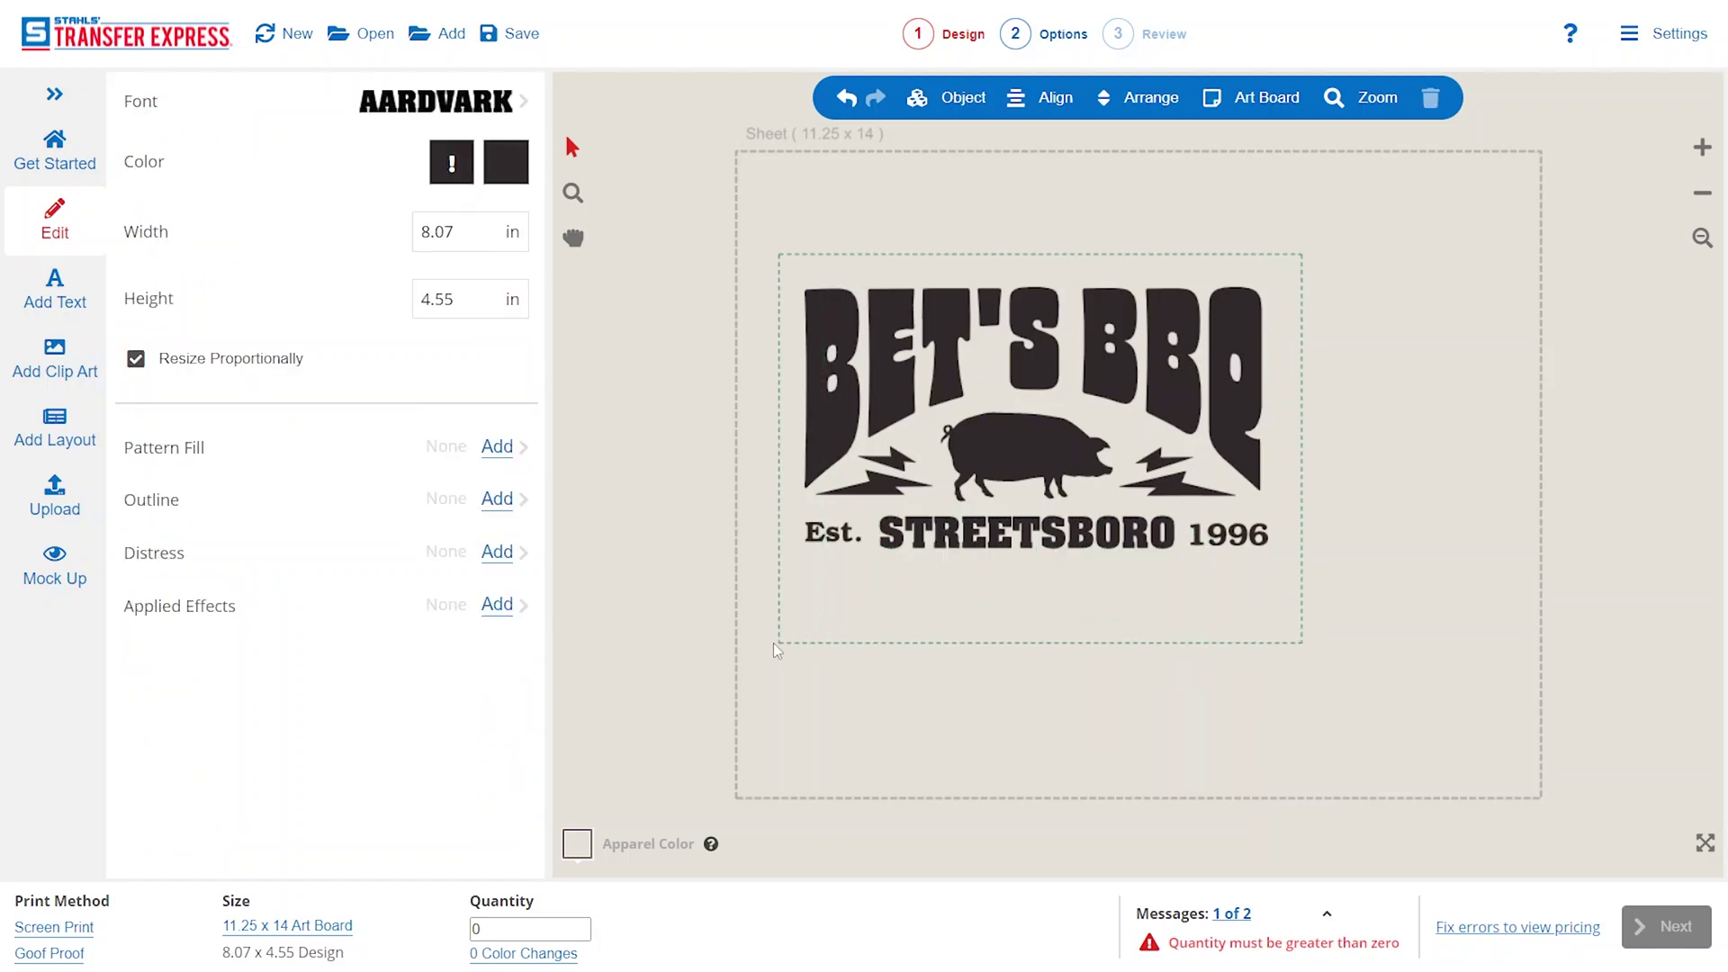
{"action": "left_click", "coordinate": [833, 619]}
{"action": "key", "text": "ctrl+z"}
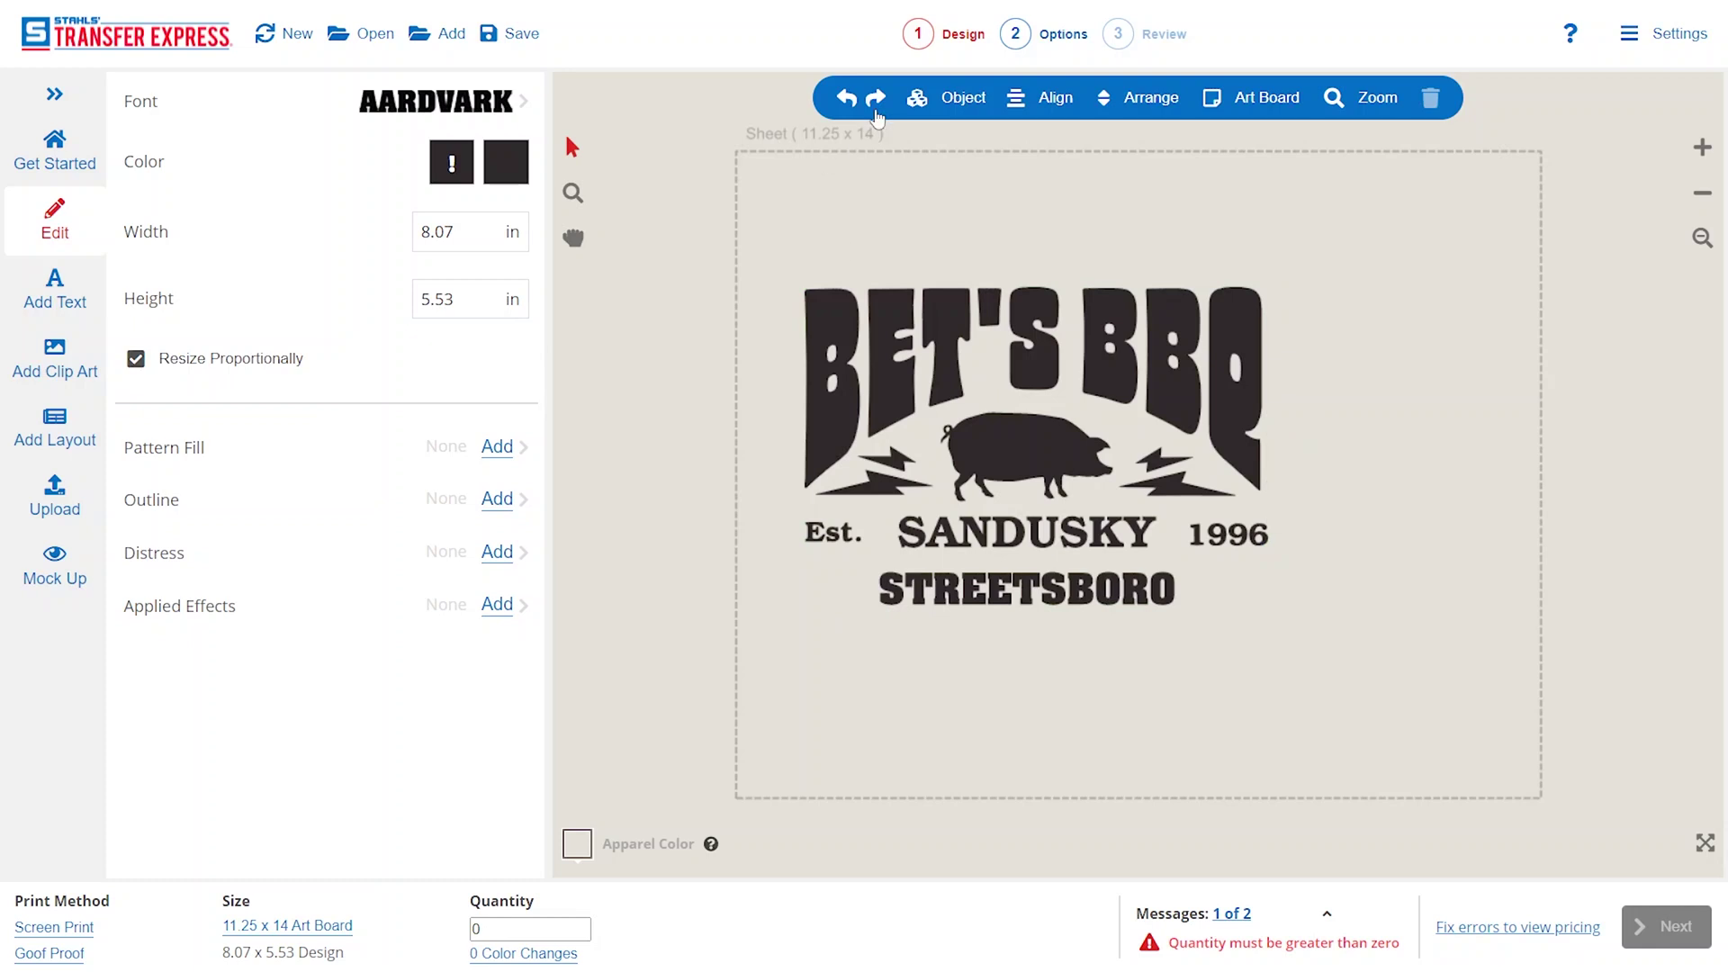
{"action": "left_click", "coordinate": [846, 99]}
{"action": "left_click", "coordinate": [846, 99]}
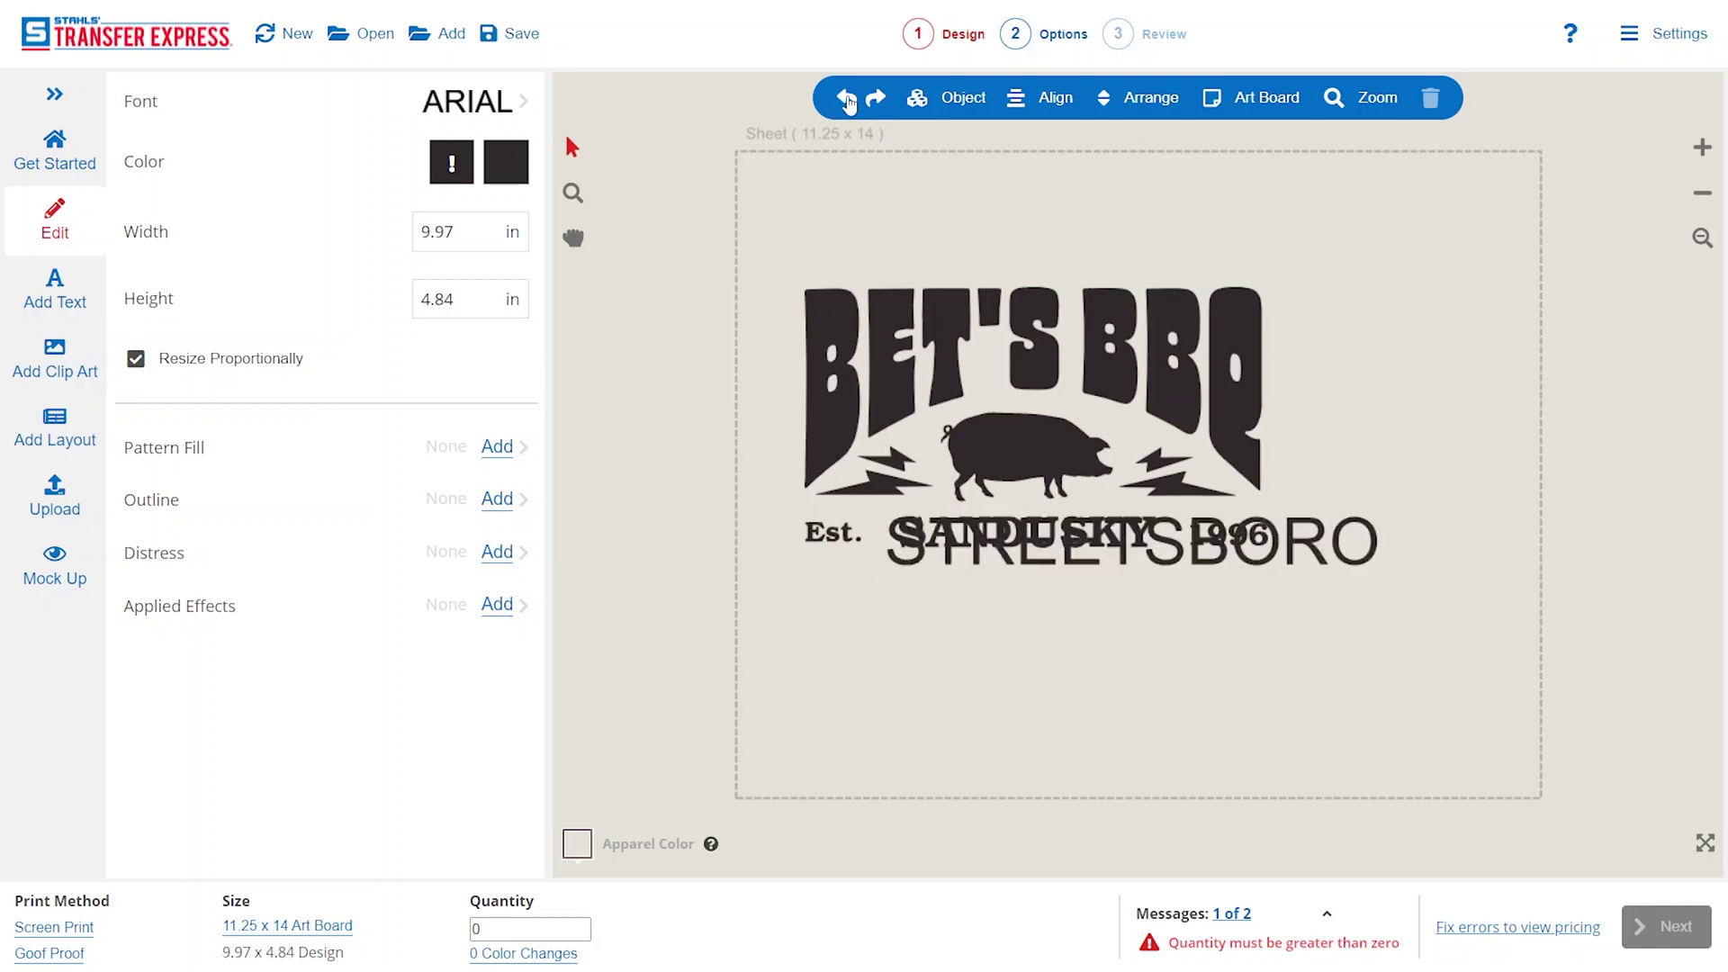
{"action": "left_click", "coordinate": [846, 99]}
{"action": "left_click", "coordinate": [846, 99]}
{"action": "left_click", "coordinate": [846, 99]}
{"action": "left_click", "coordinate": [846, 99]}
{"action": "left_click", "coordinate": [847, 99]}
{"action": "left_click", "coordinate": [847, 99]}
{"action": "left_click_drag", "start_coordinate": [1347, 245], "coordinate": [775, 625]}
Set the logo's Width to 12 in the Edit panel (12 x 6.75 in) and drag it to the sheet's top edge
{"action": "left_click", "coordinate": [447, 184]}
{"action": "double_click", "coordinate": [447, 185]}
{"action": "type", "text": "8.06"}
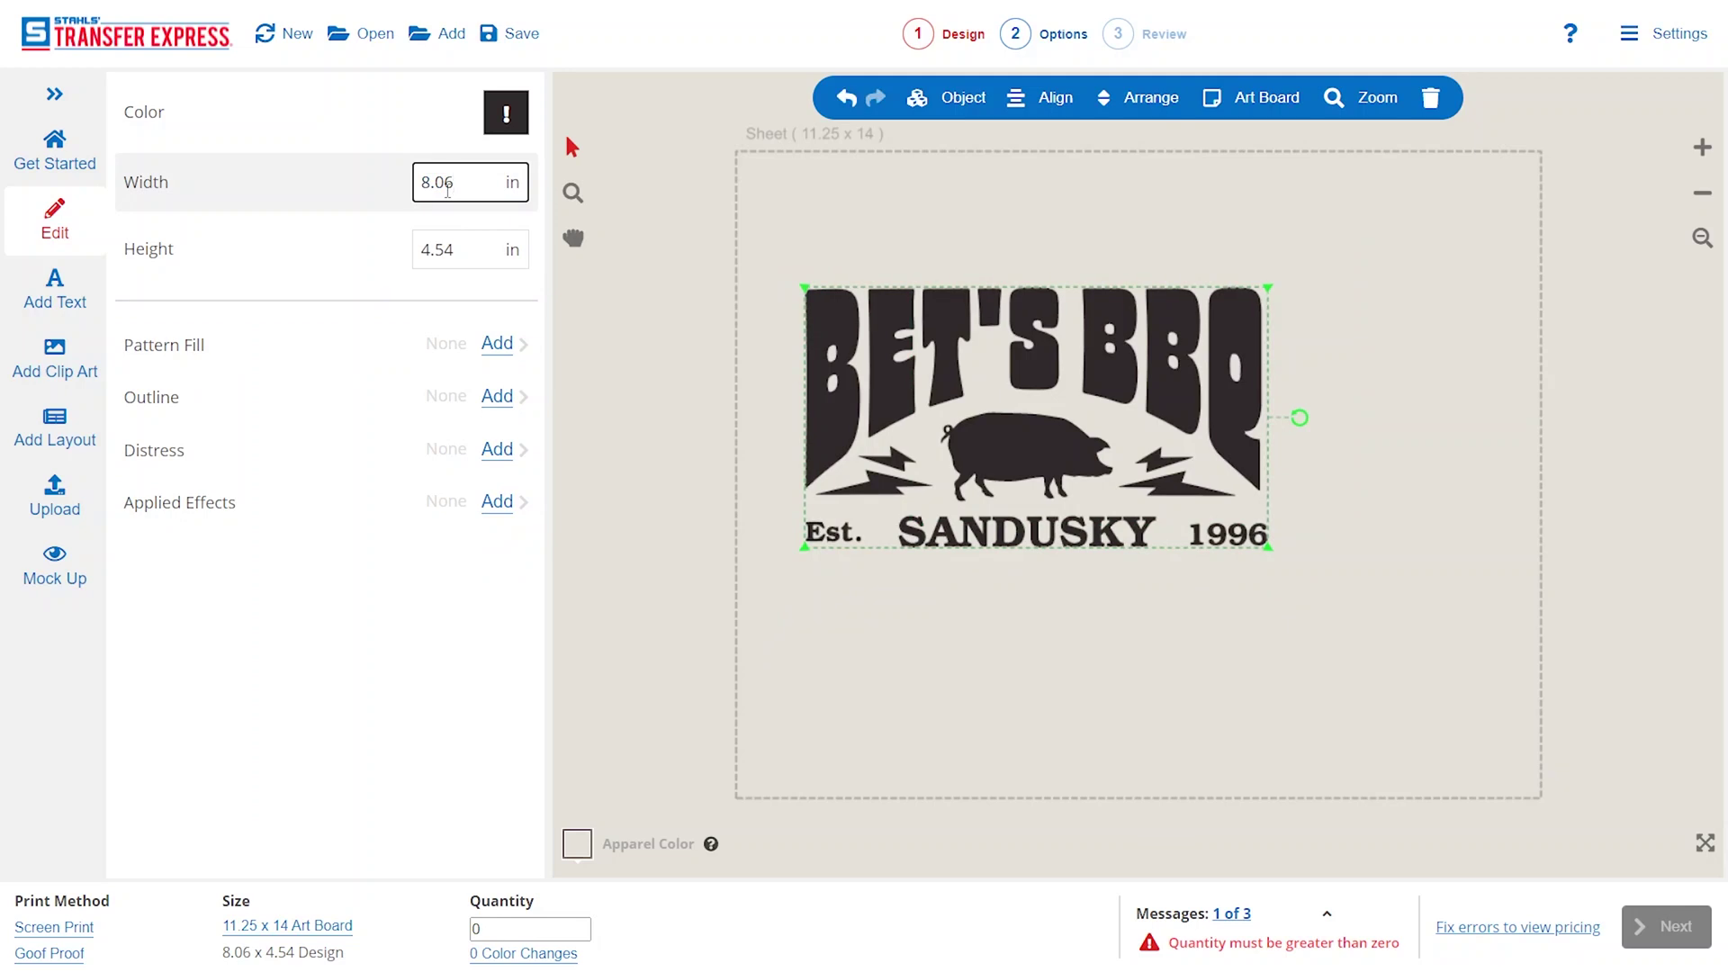
{"action": "double_click", "coordinate": [448, 190]}
{"action": "type", "text": "12"}
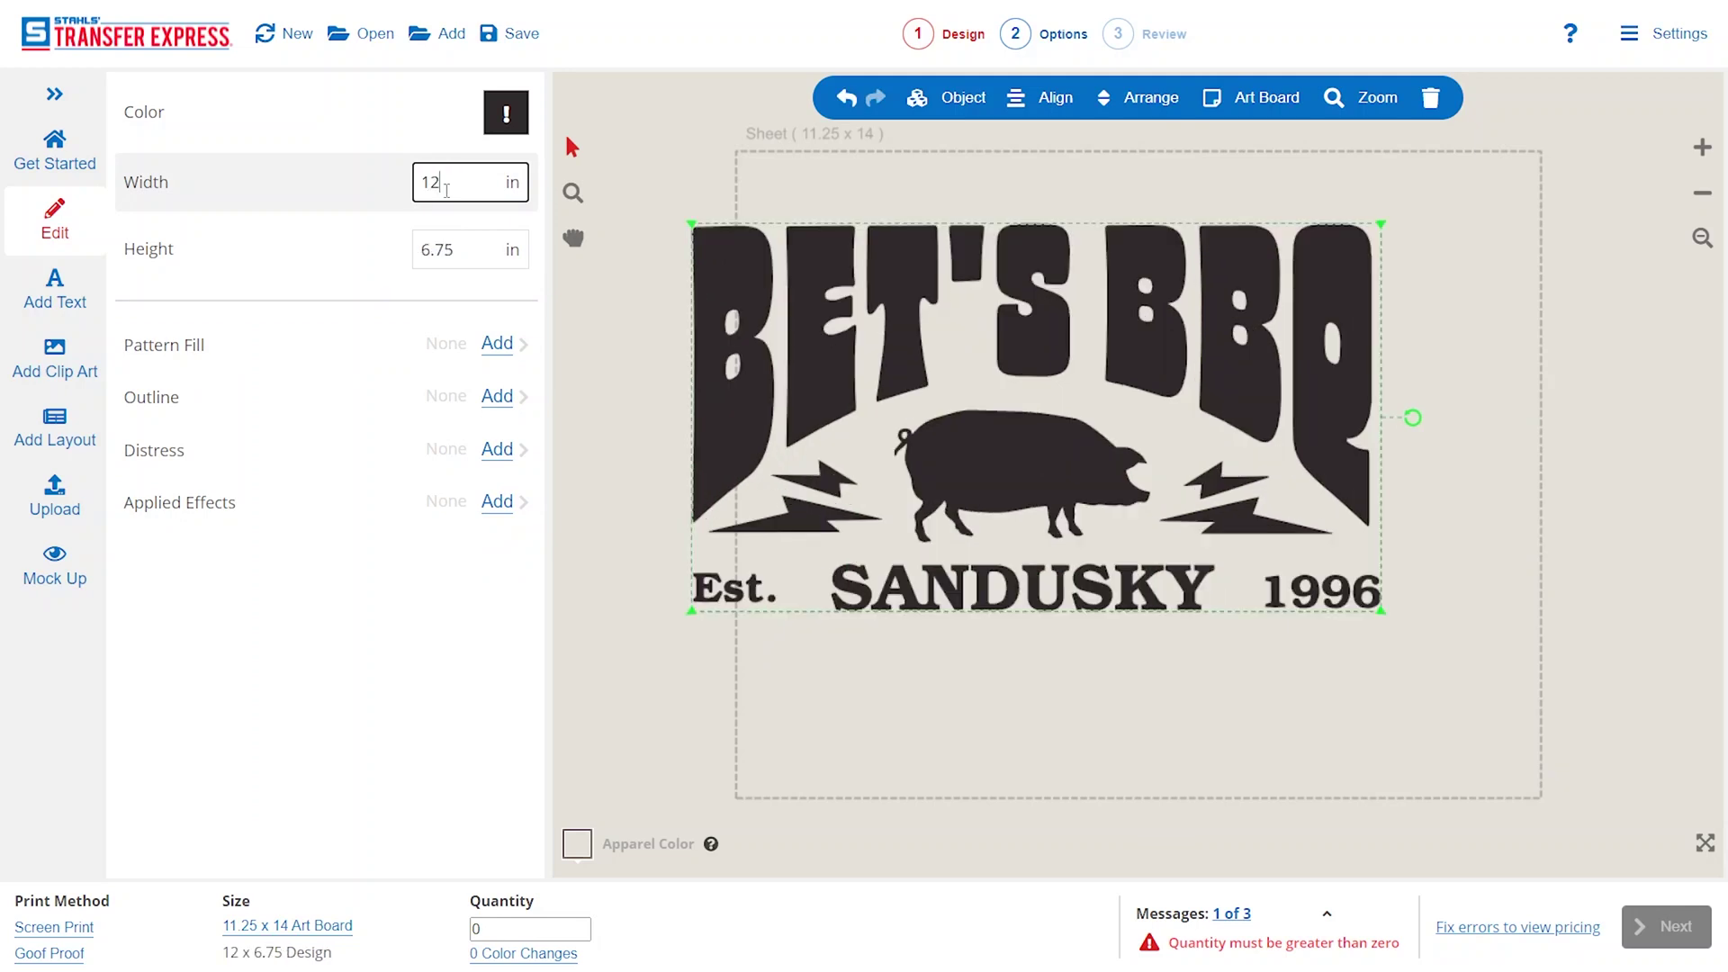
{"action": "left_click_drag", "start_coordinate": [898, 281], "coordinate": [954, 220]}
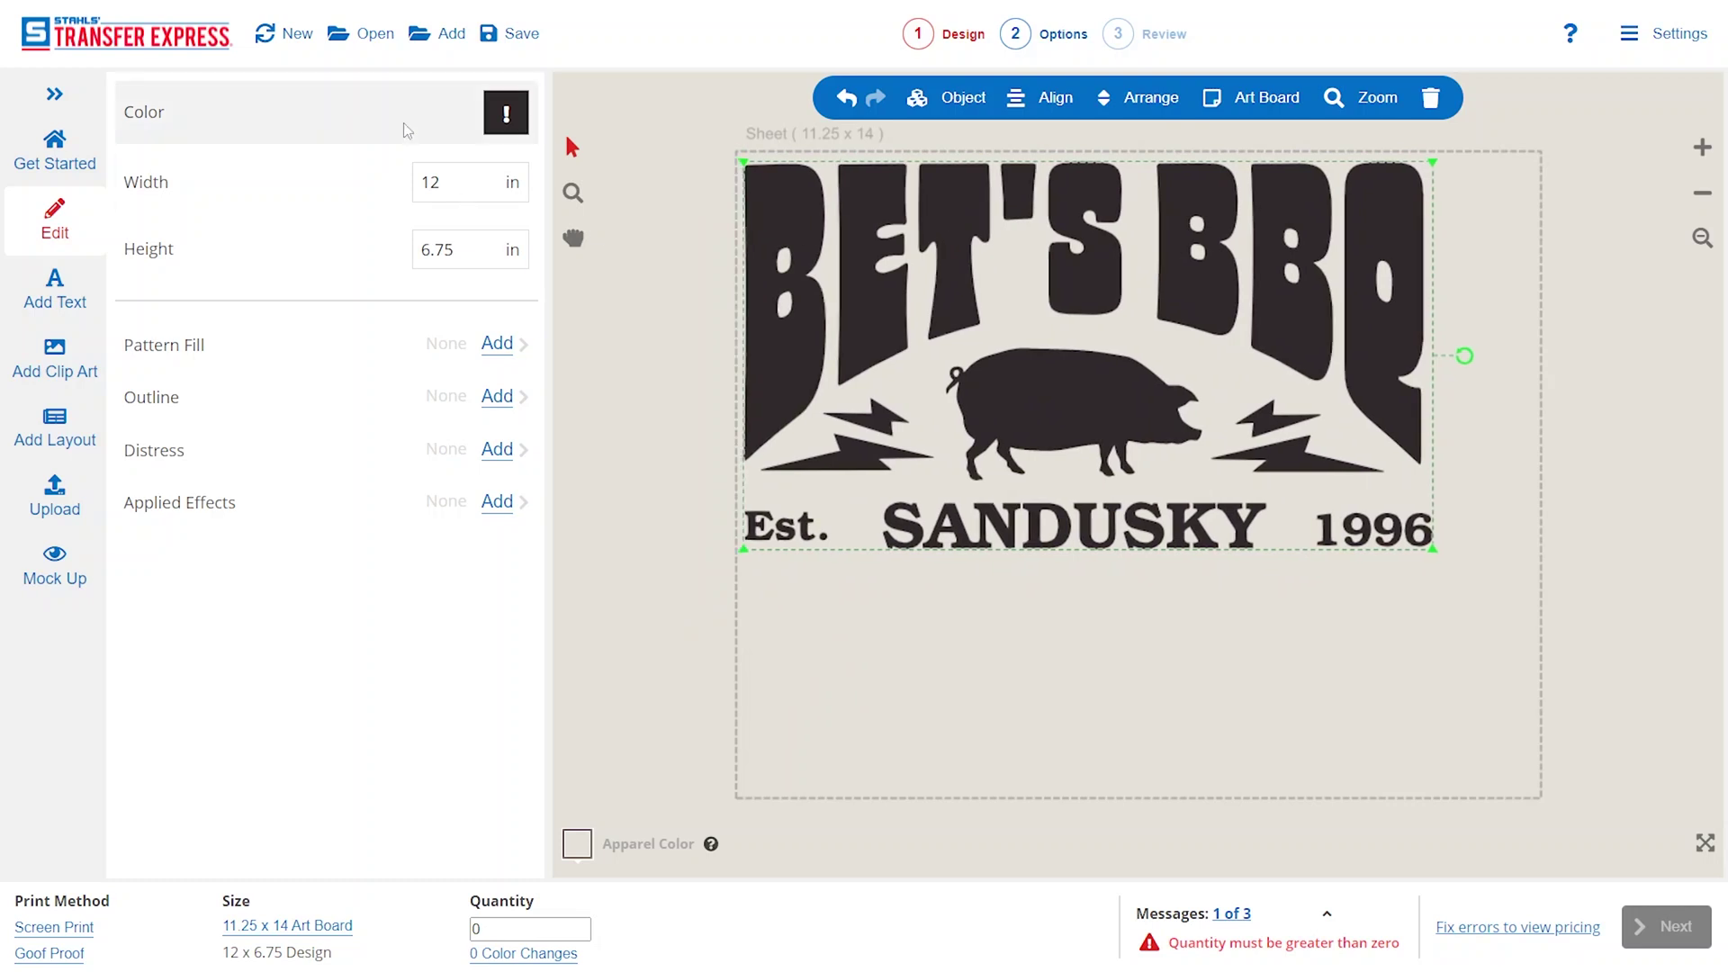
Replace the logo's black ink with Red from the Reds in the Replace Color list, then deselect it
{"action": "left_click", "coordinate": [494, 115]}
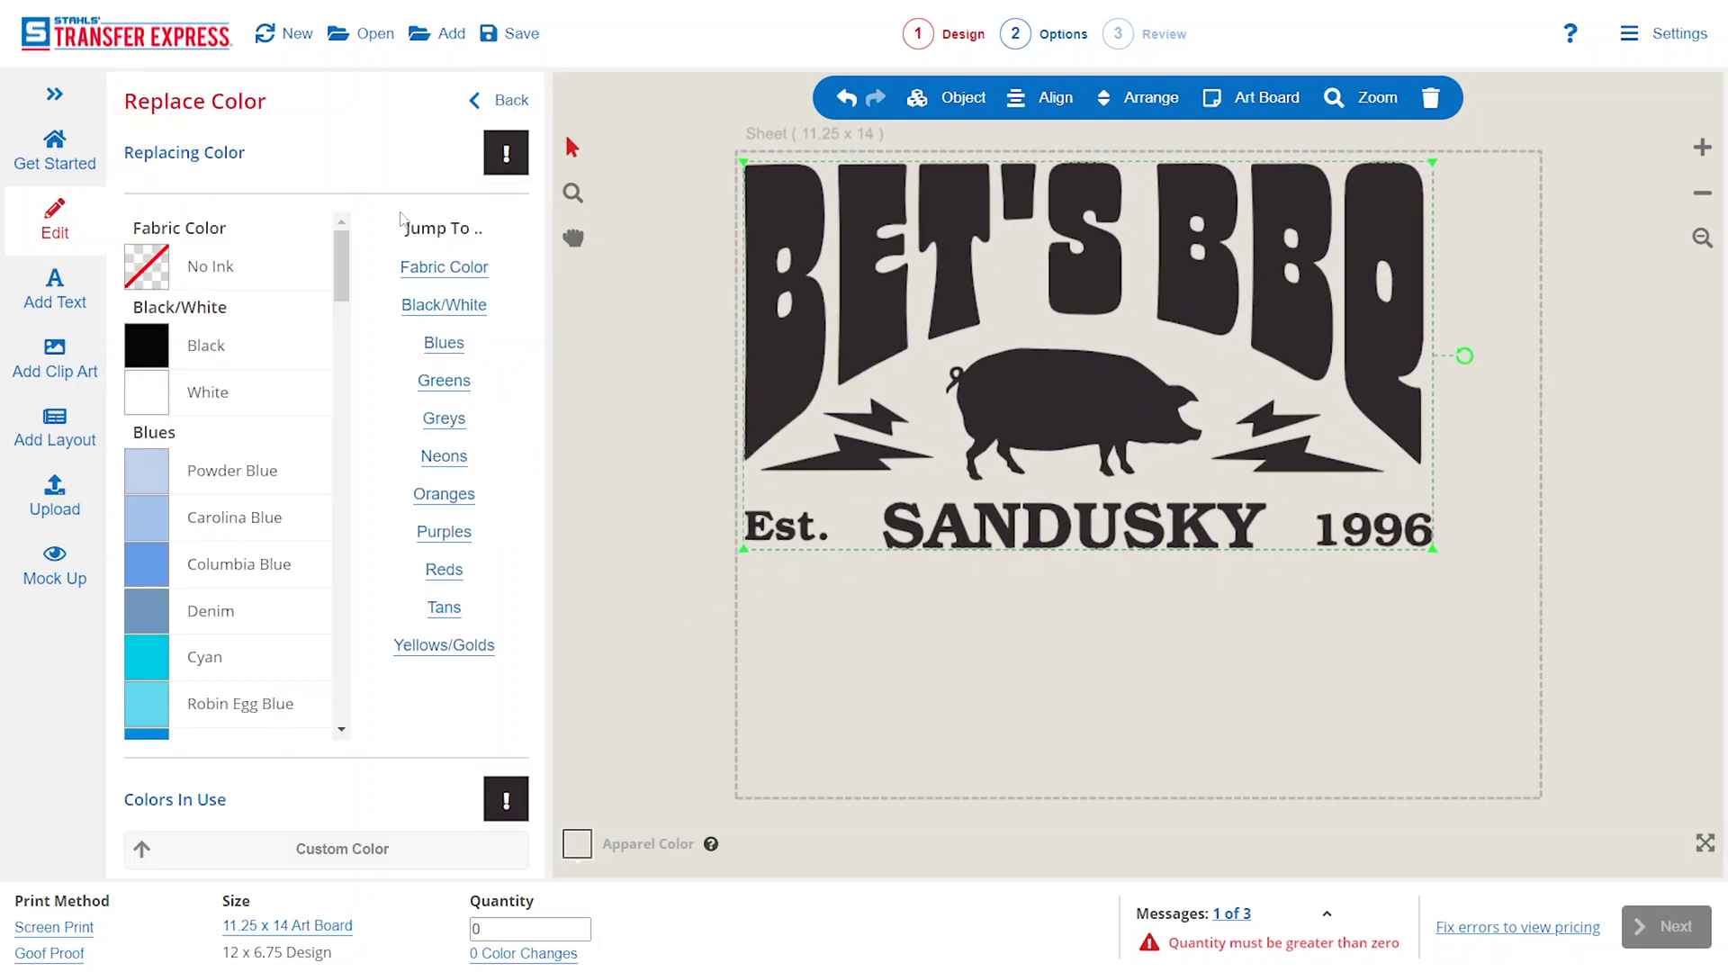
{"action": "scroll", "coordinate": [254, 527], "scroll_direction": "down", "scroll_amount": 15}
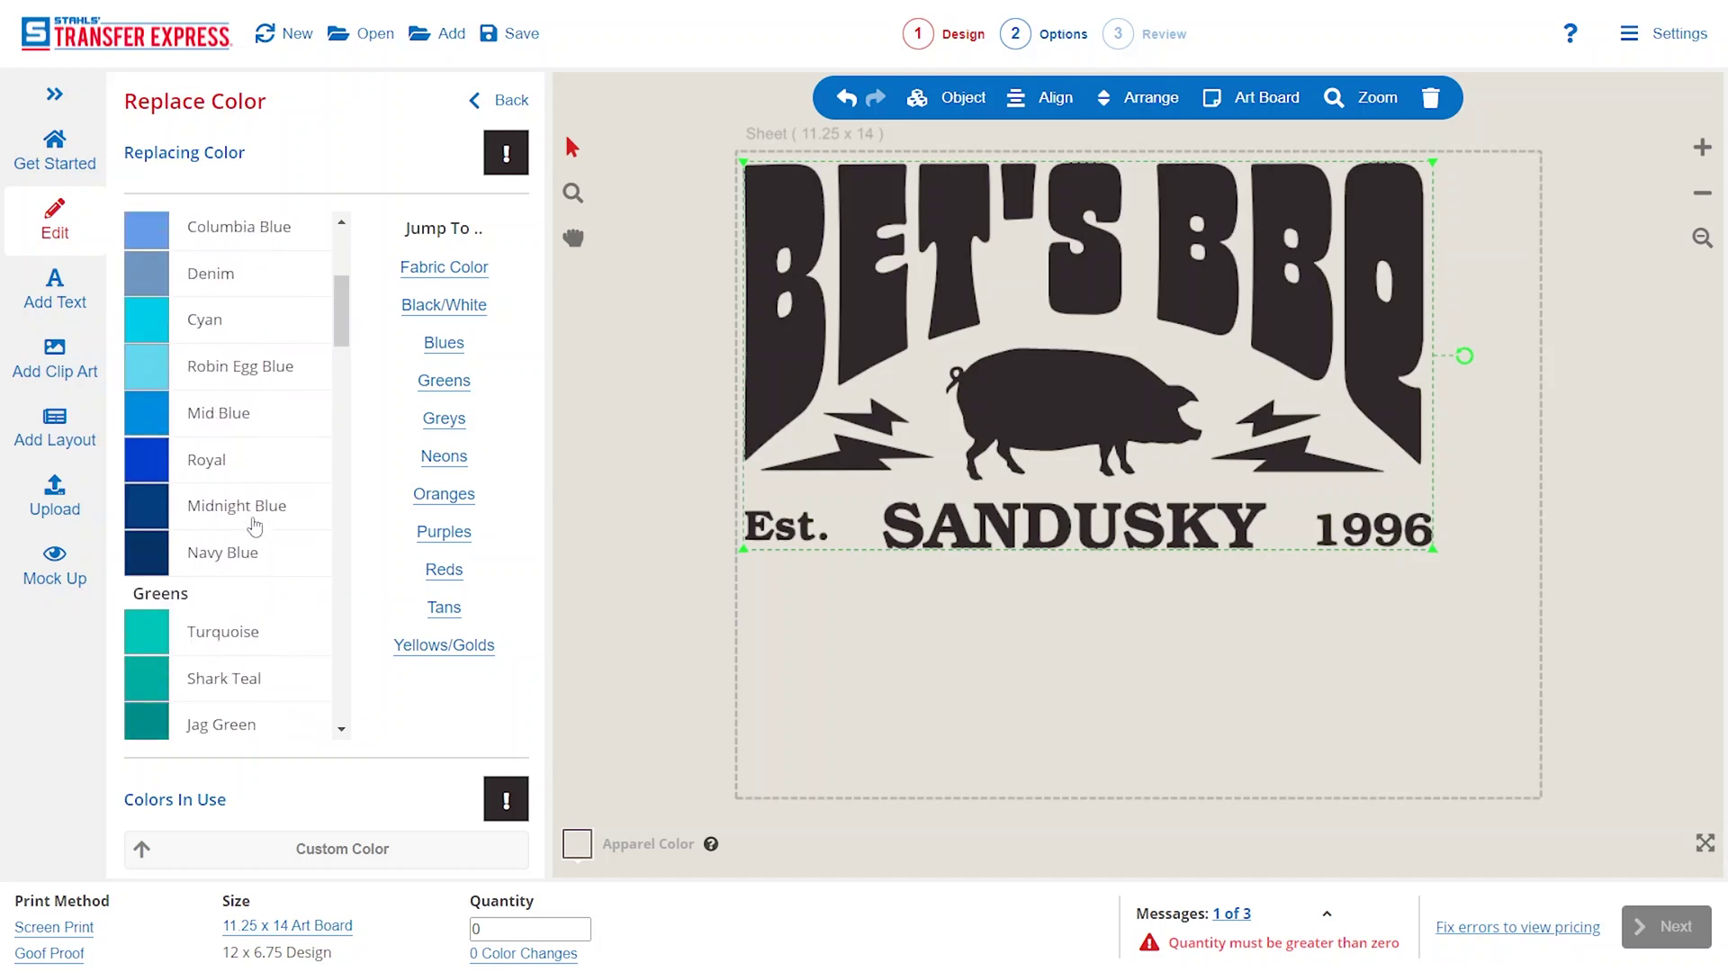
{"action": "scroll", "coordinate": [255, 526], "scroll_direction": "down", "scroll_amount": 15}
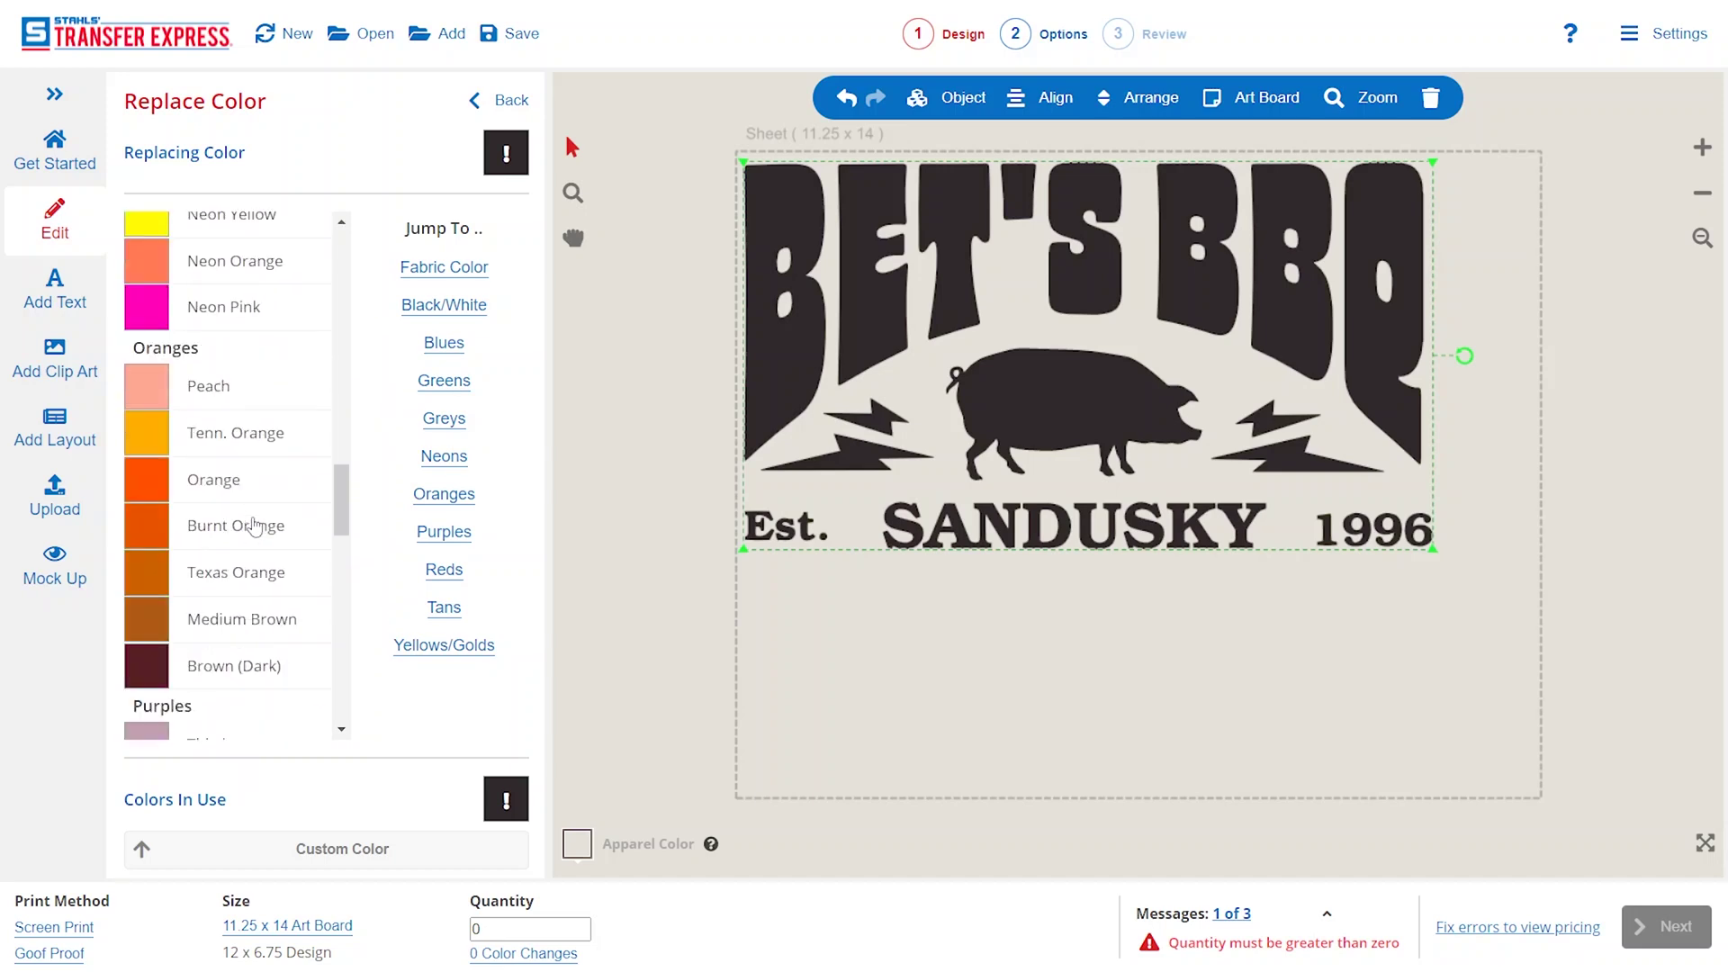
{"action": "left_click", "coordinate": [255, 514]}
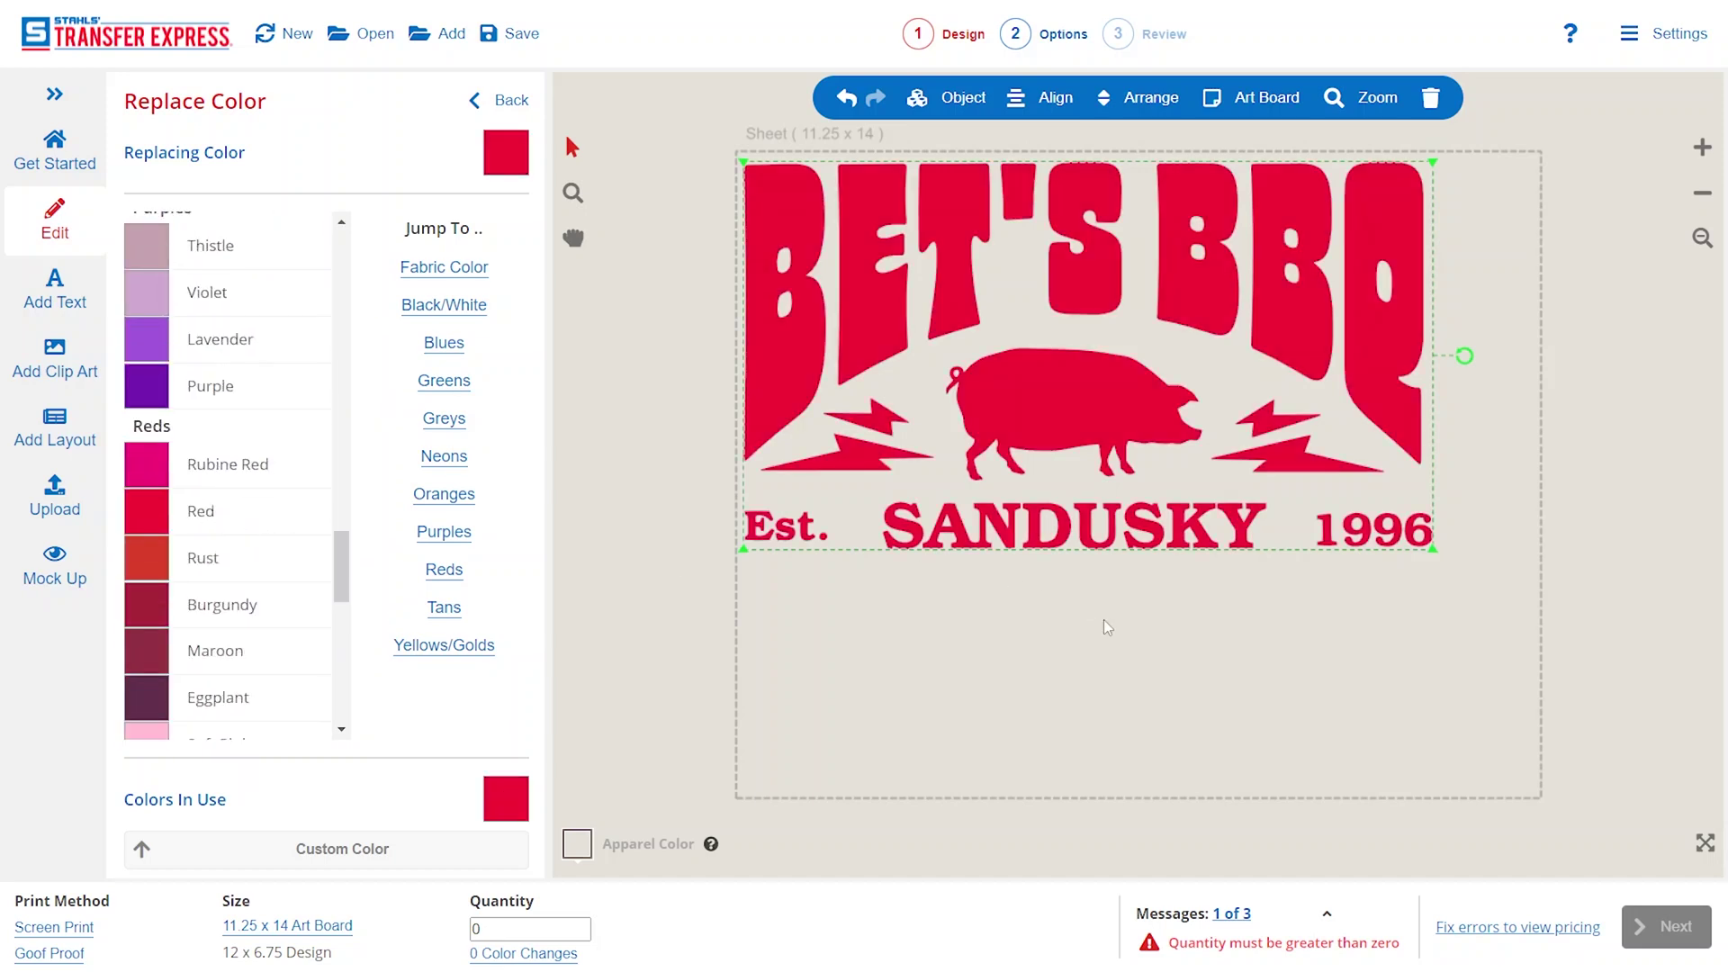
{"action": "left_click", "coordinate": [1148, 641]}
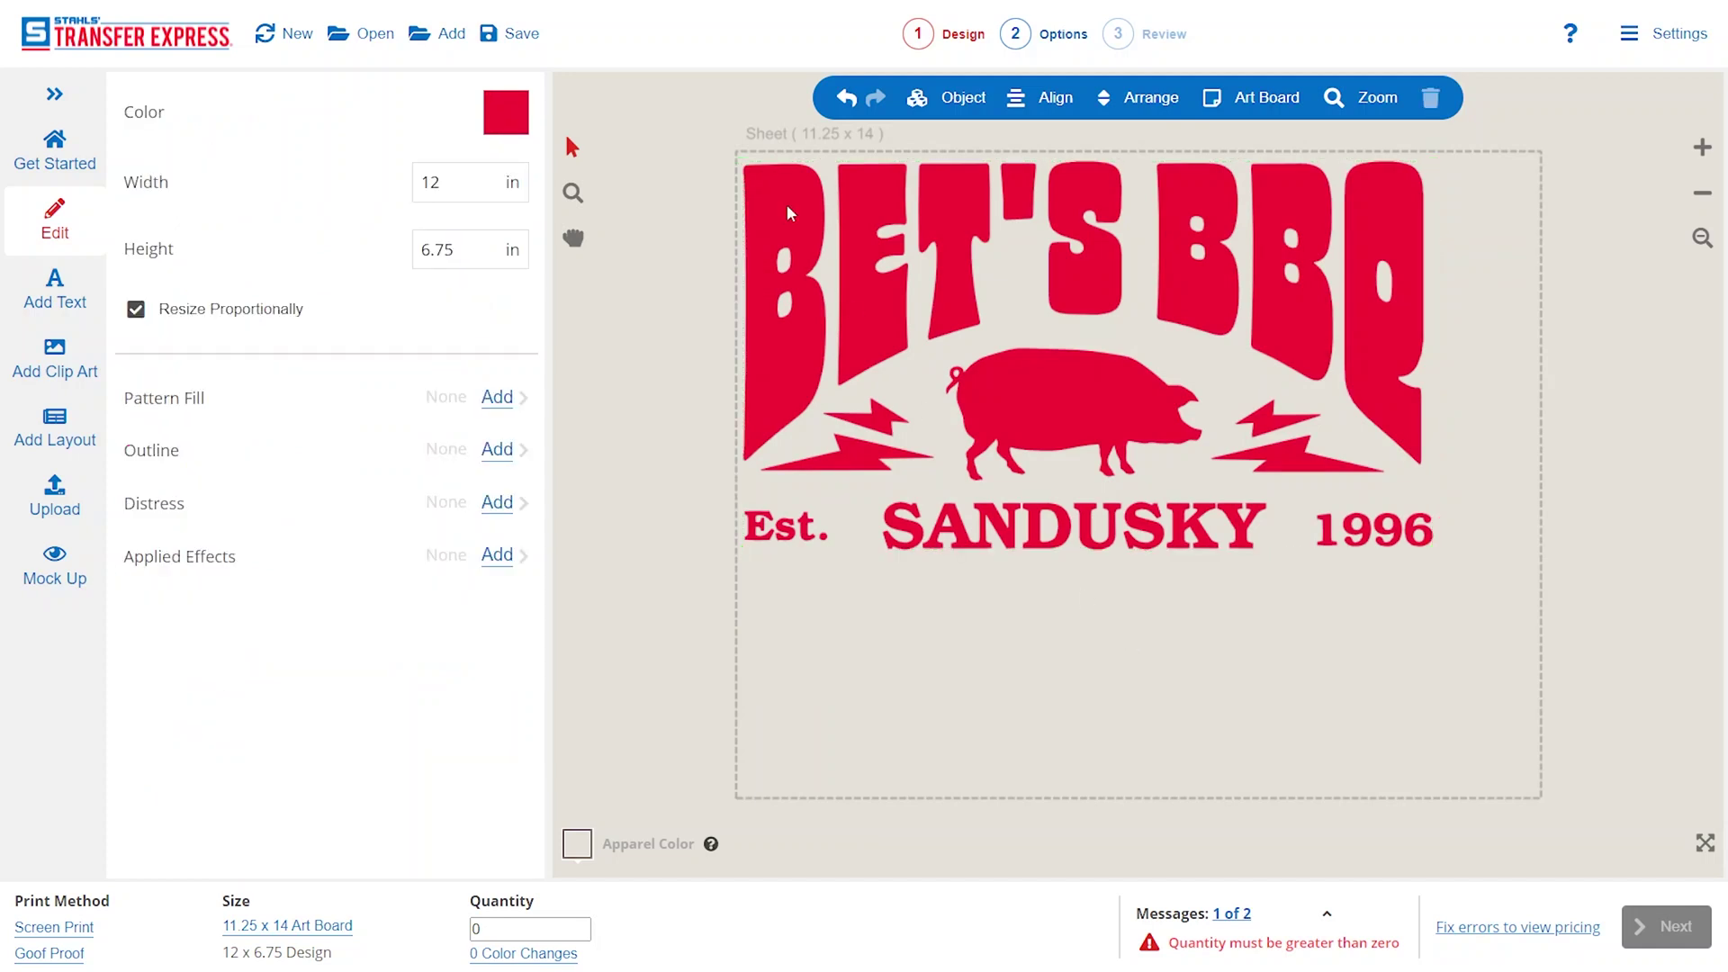
Marquee-select all the logo's parts and group them back together
{"action": "left_click_drag", "start_coordinate": [717, 137], "coordinate": [1482, 571]}
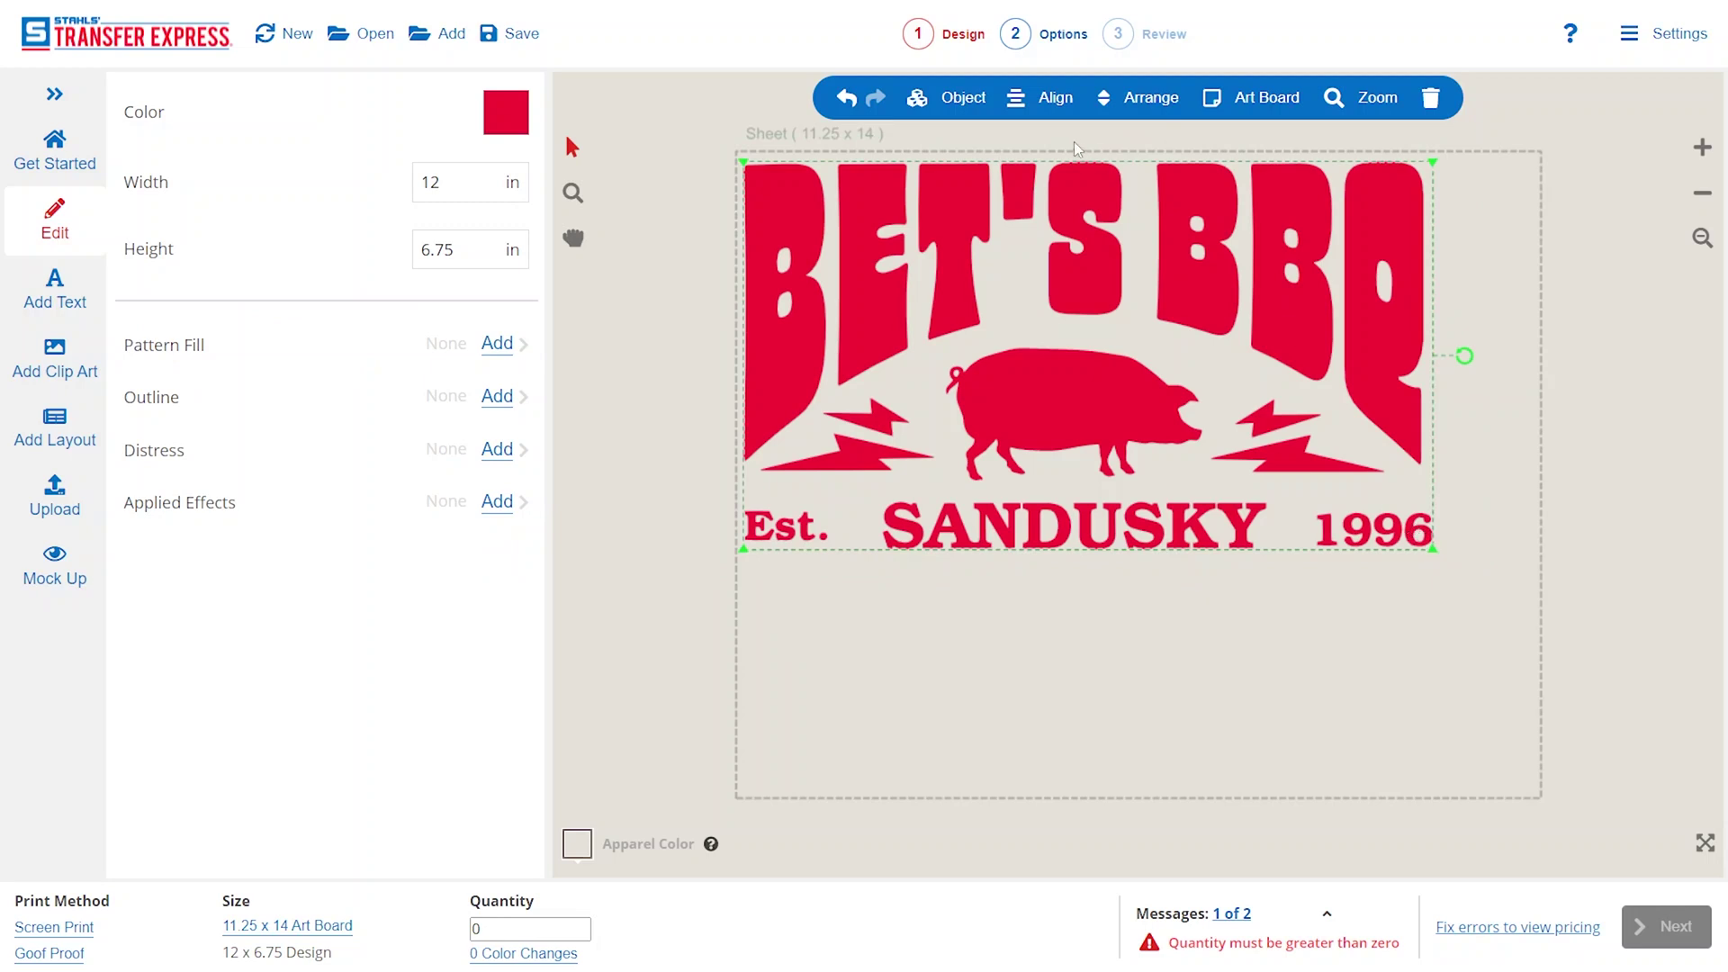
{"action": "left_click", "coordinate": [952, 101]}
{"action": "left_click", "coordinate": [971, 335]}
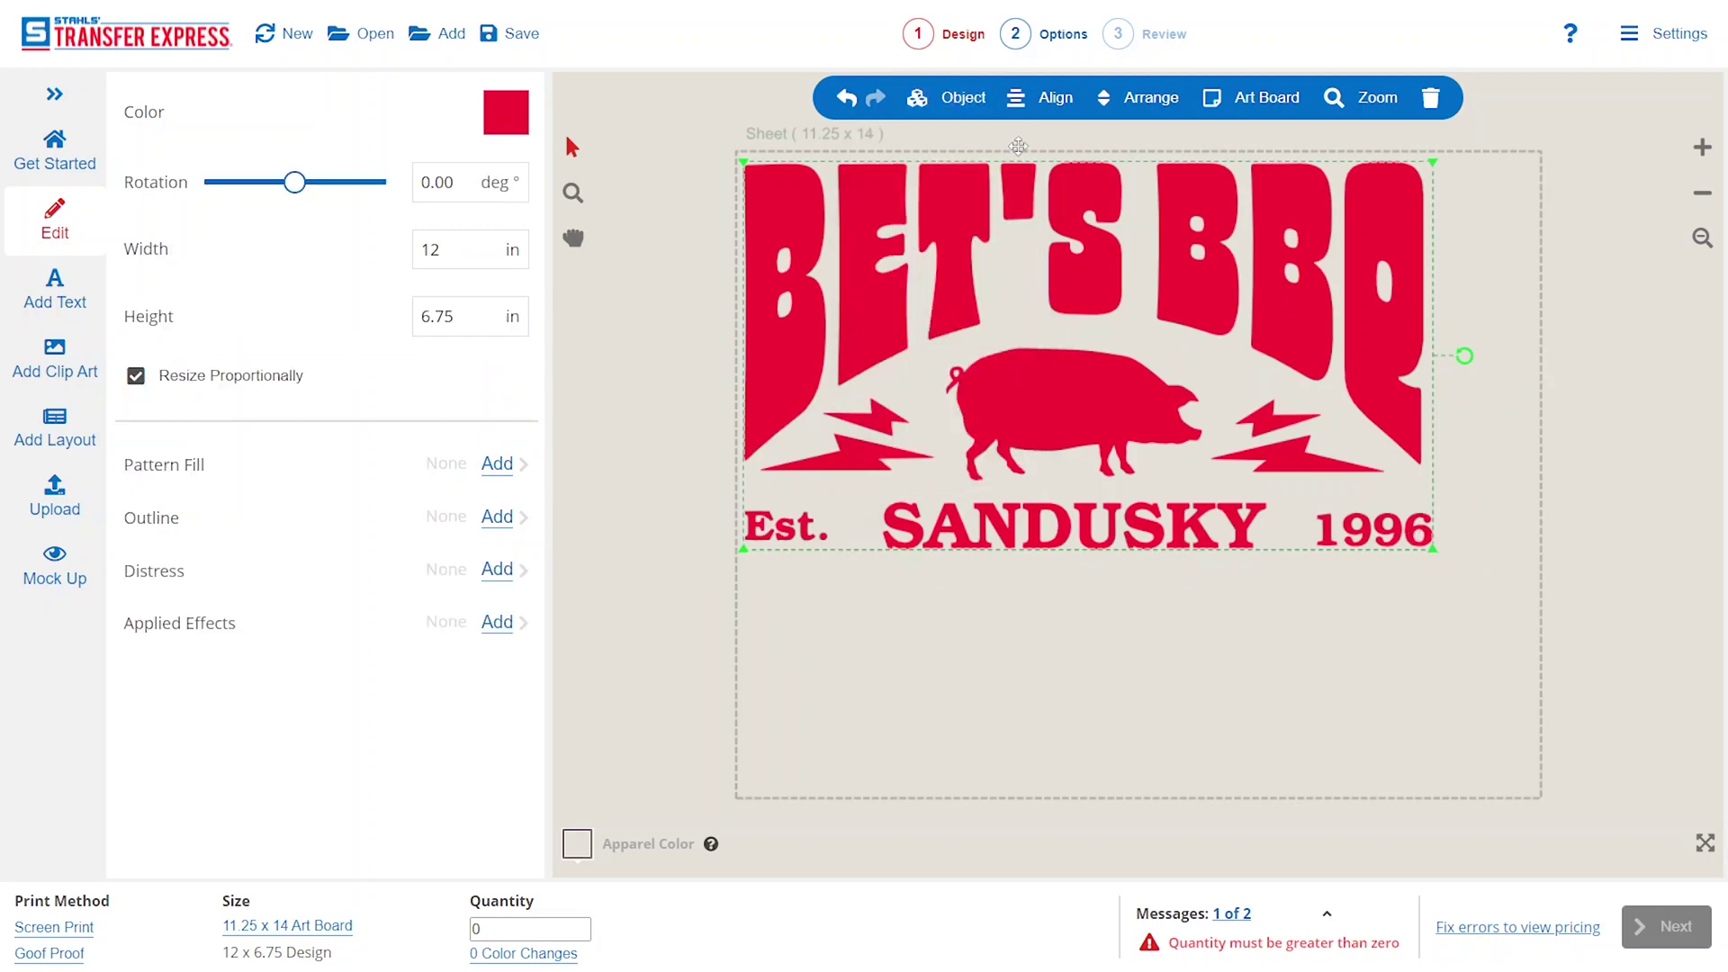
Duplicate the grouped logo, set the copy's width to 4 in, and place it rotated in the lower-left corner
{"action": "left_click", "coordinate": [953, 98]}
{"action": "left_click", "coordinate": [976, 254]}
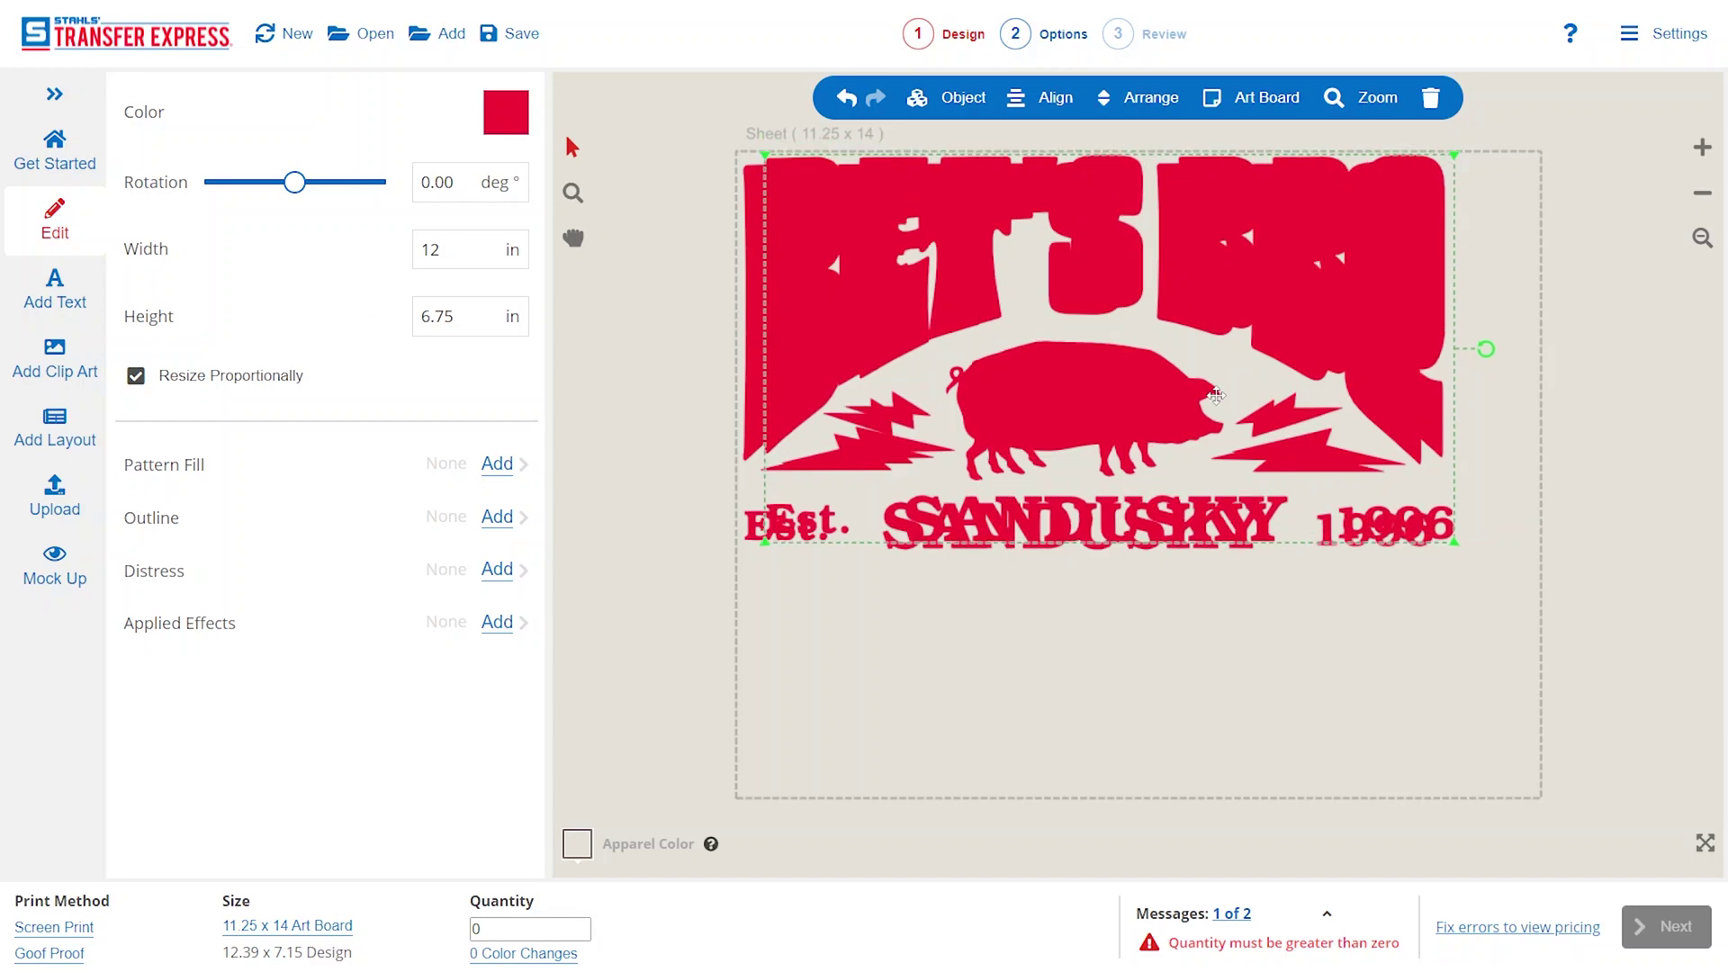
{"action": "double_click", "coordinate": [452, 236]}
{"action": "type", "text": "4"}
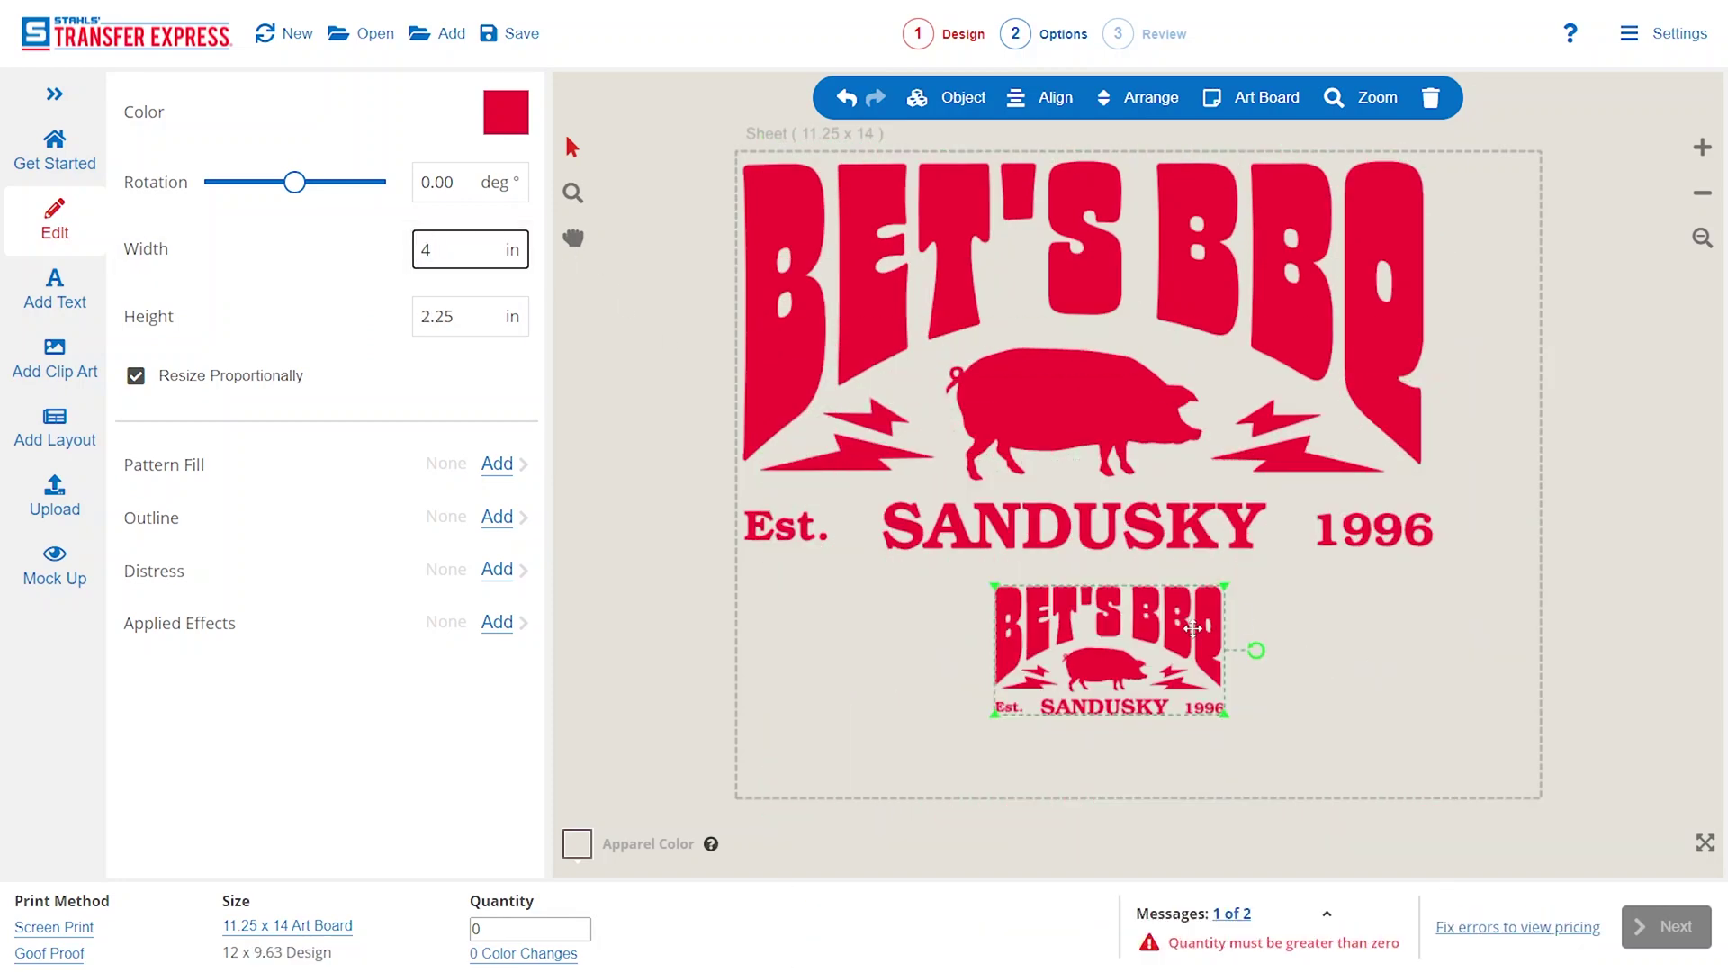
{"action": "left_click_drag", "start_coordinate": [1195, 631], "coordinate": [874, 510]}
{"action": "left_click_drag", "start_coordinate": [878, 606], "coordinate": [806, 637]}
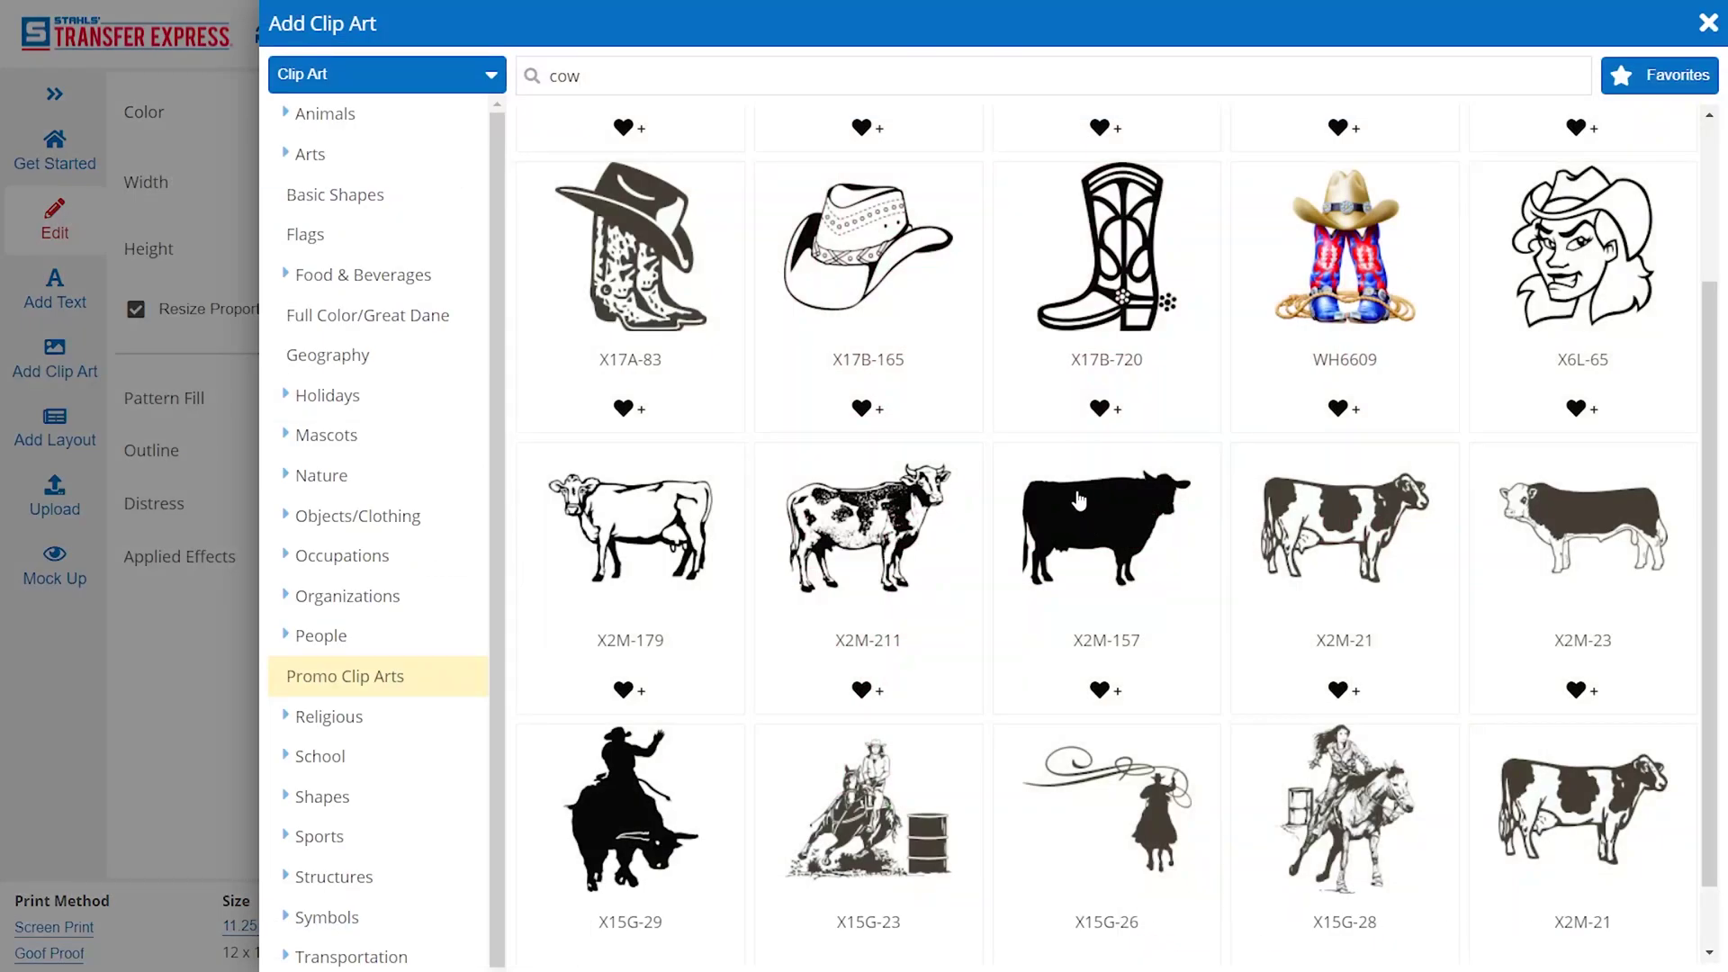
Add cow clip art X2M-157, shrink it to 4.2 in wide, rotate it 90° and place it bottom right
{"action": "left_click", "coordinate": [1123, 514]}
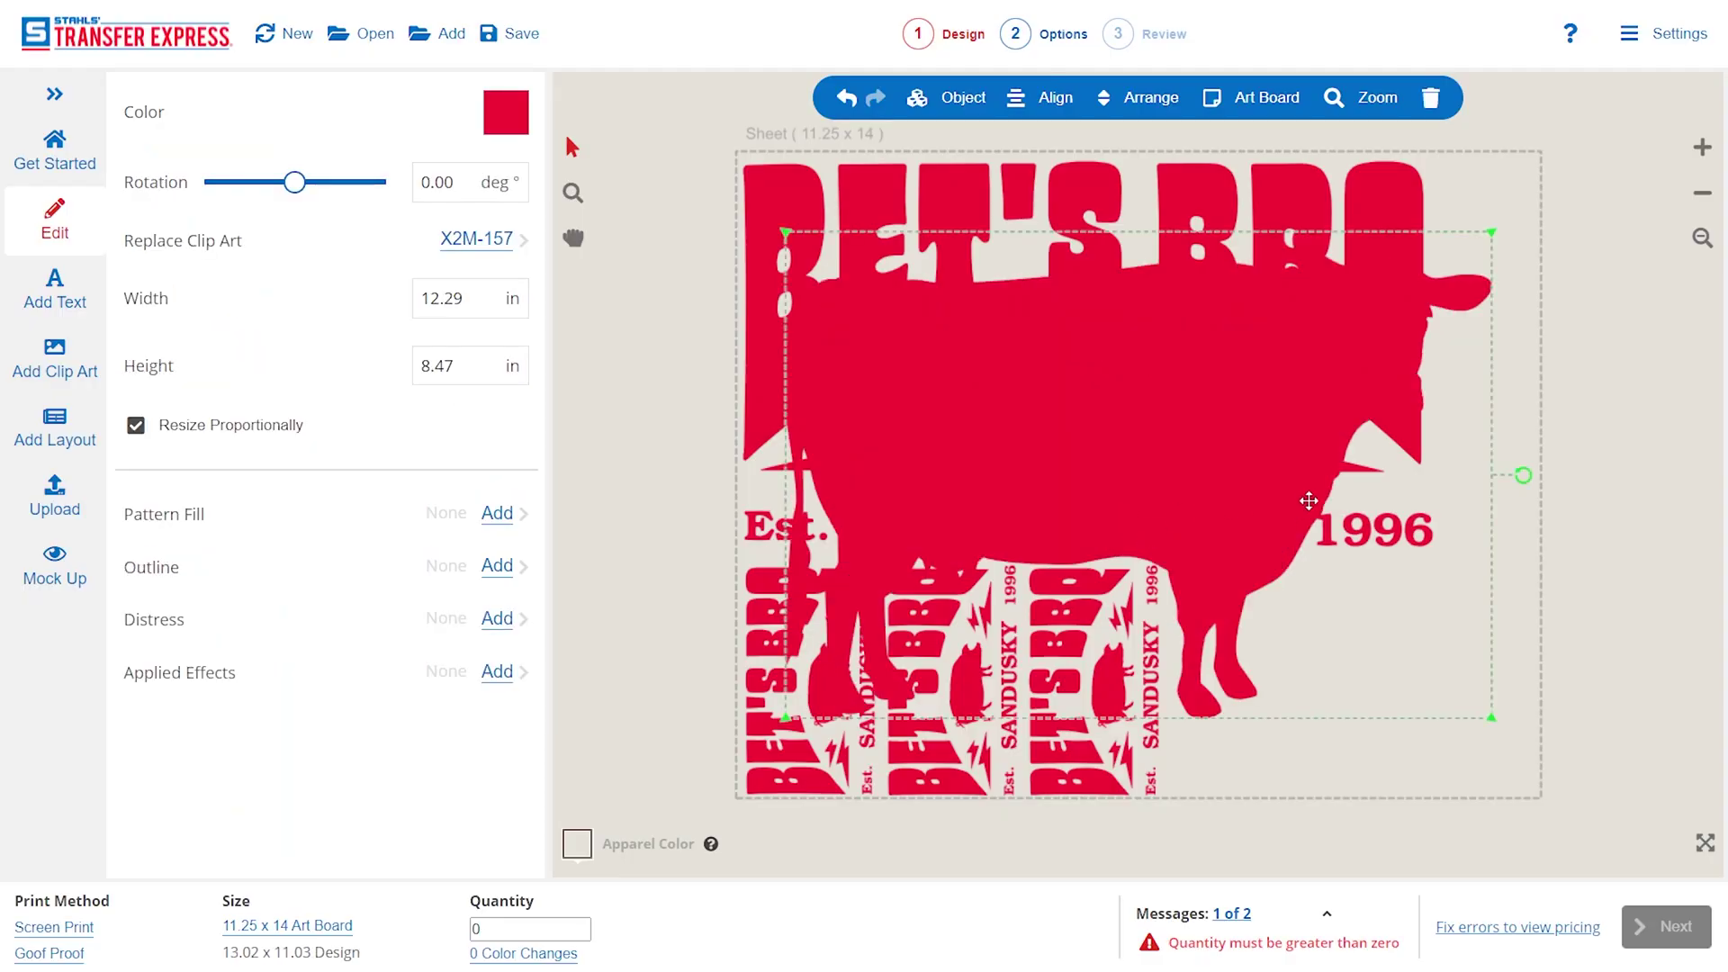
{"action": "left_click_drag", "start_coordinate": [1491, 232], "coordinate": [1037, 544]}
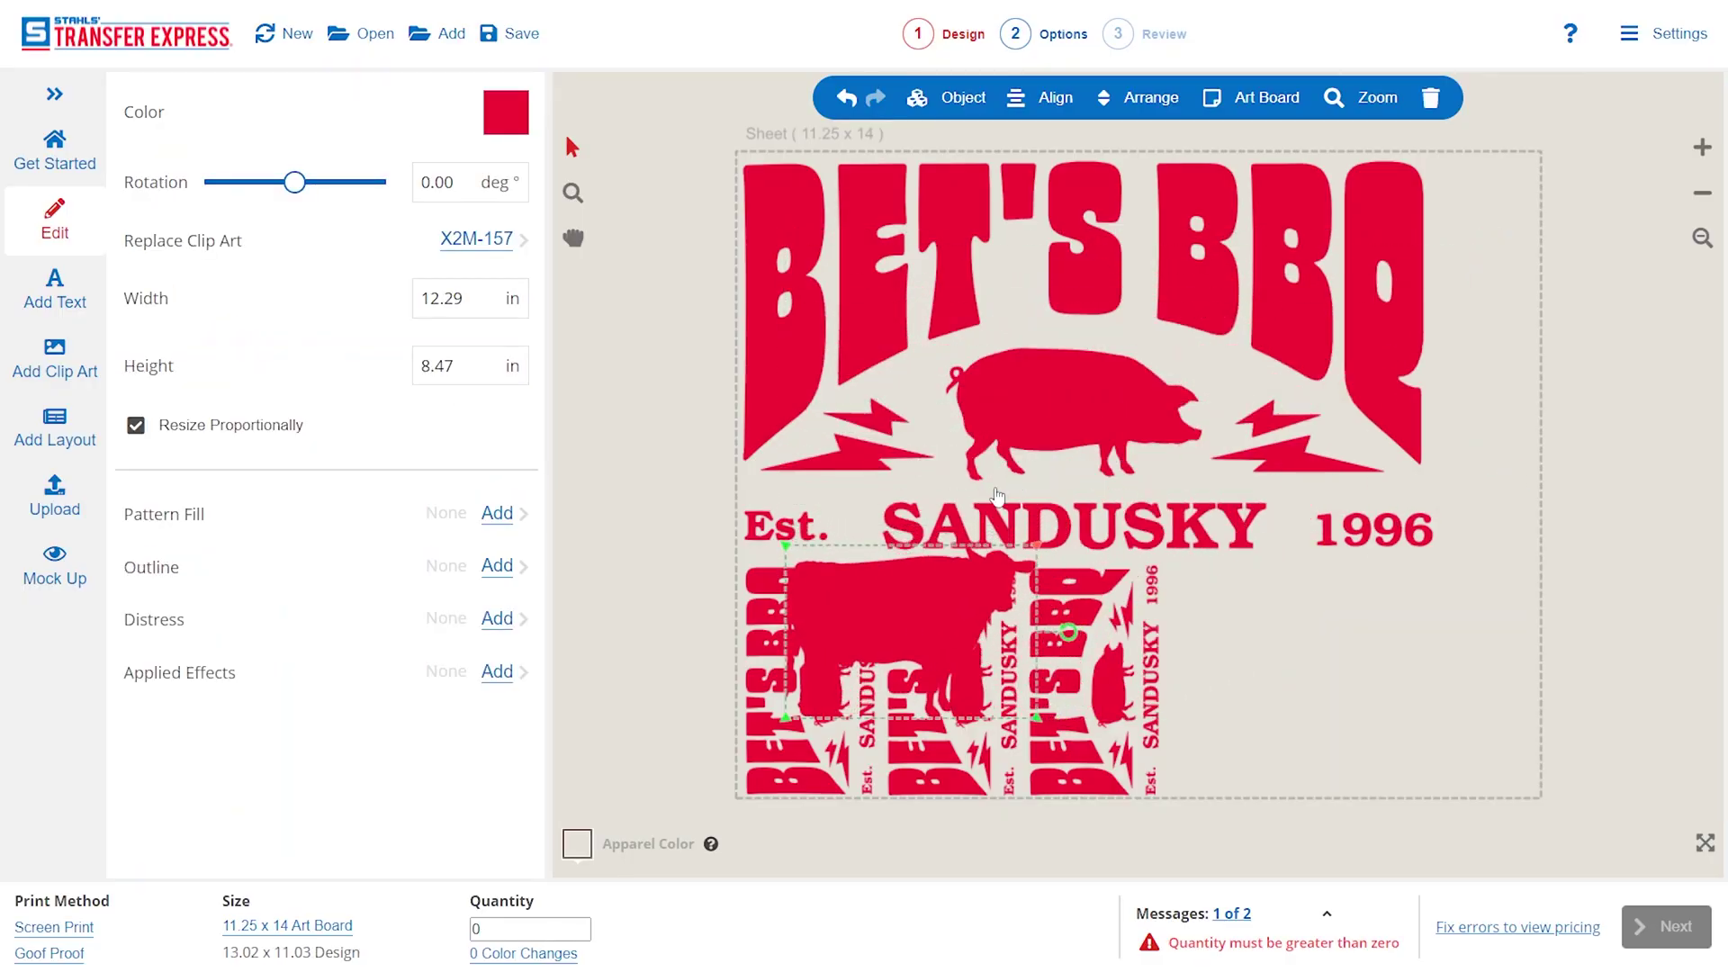
{"action": "left_click_drag", "start_coordinate": [941, 602], "coordinate": [1338, 624]}
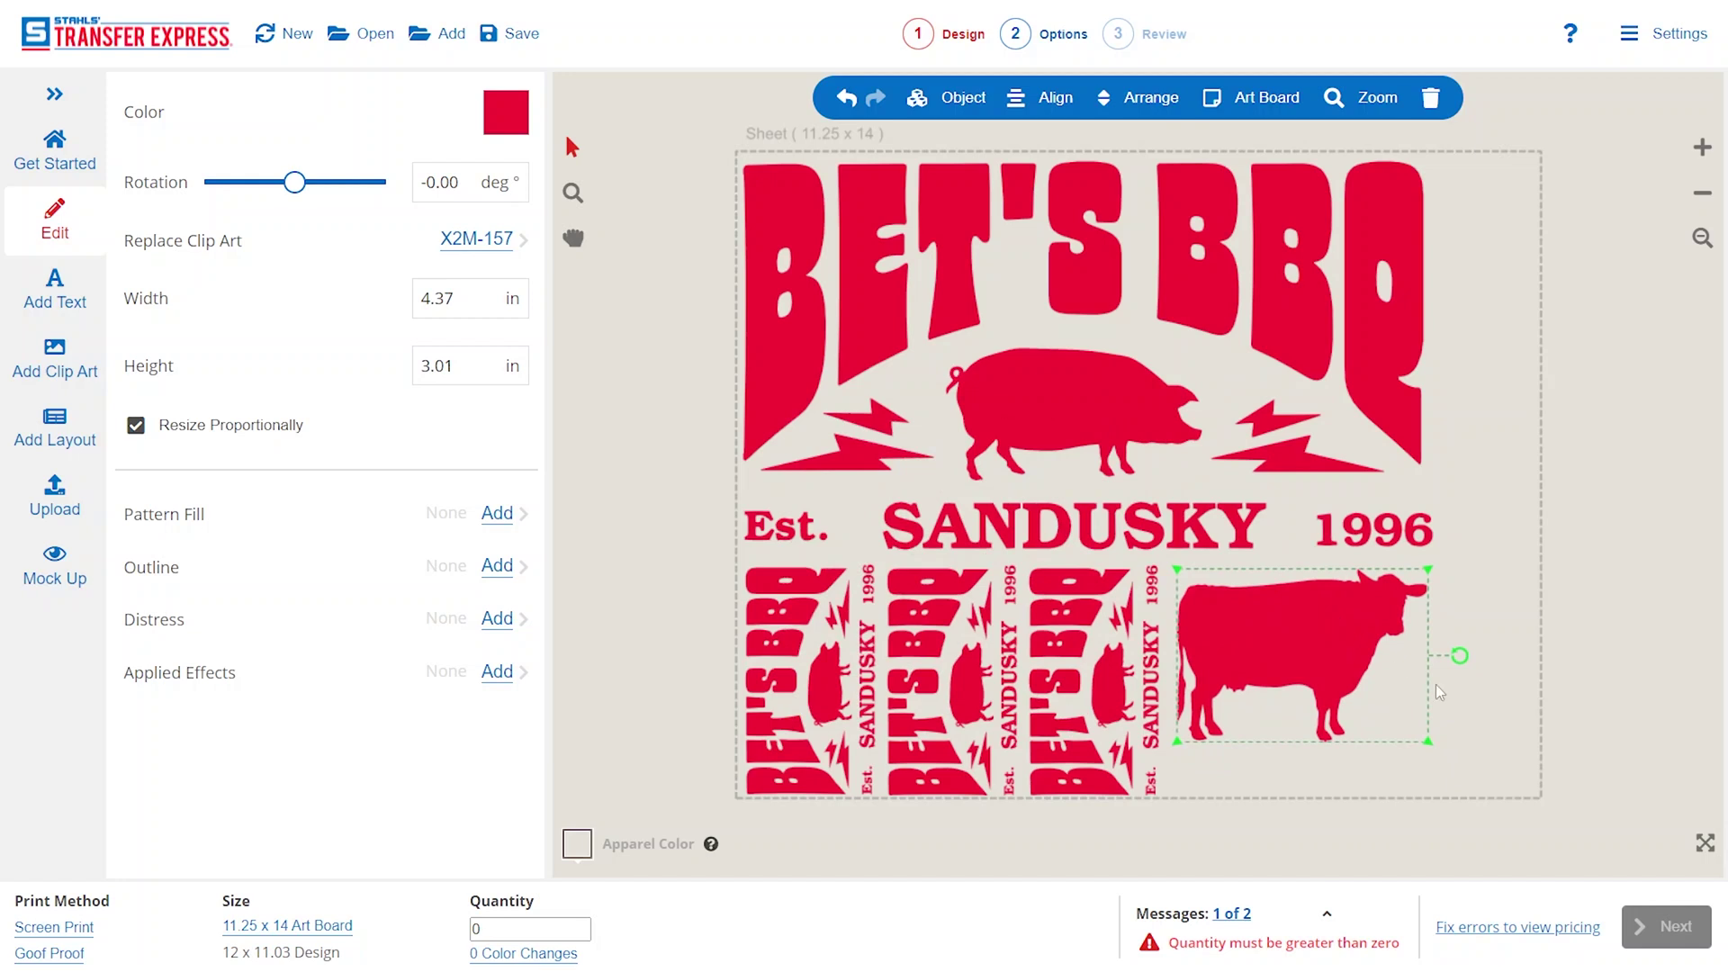
{"action": "left_click_drag", "start_coordinate": [1429, 742], "coordinate": [1418, 735]}
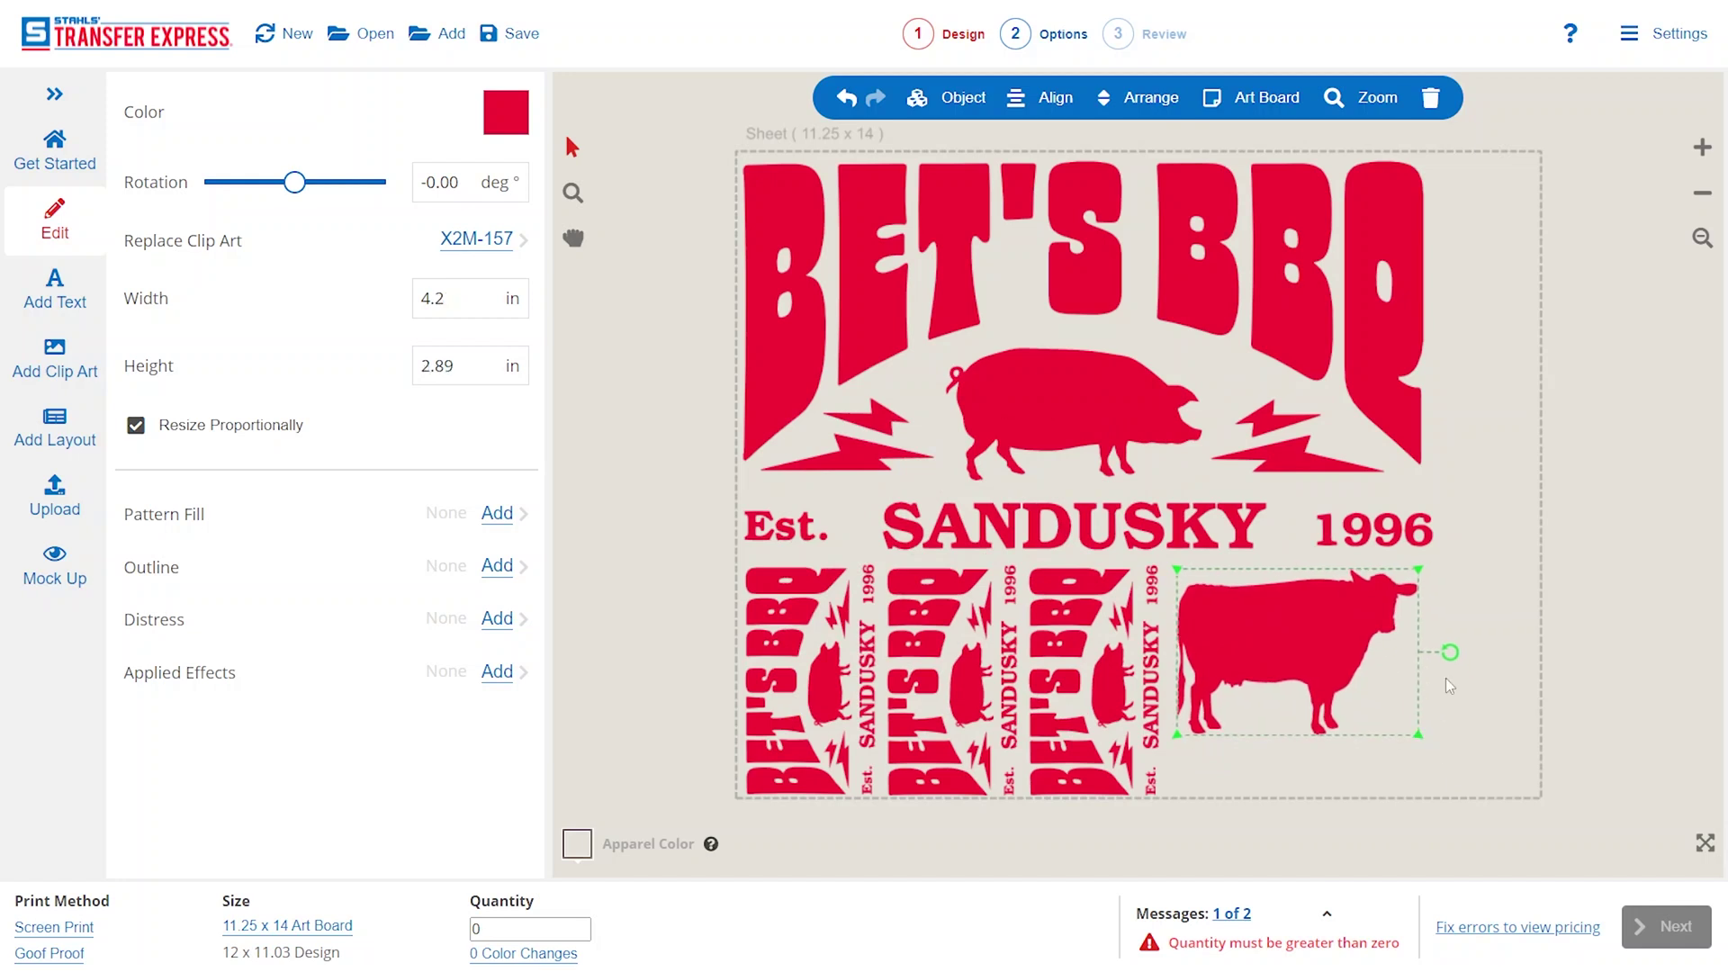
{"action": "left_click_drag", "start_coordinate": [1452, 662], "coordinate": [1289, 501]}
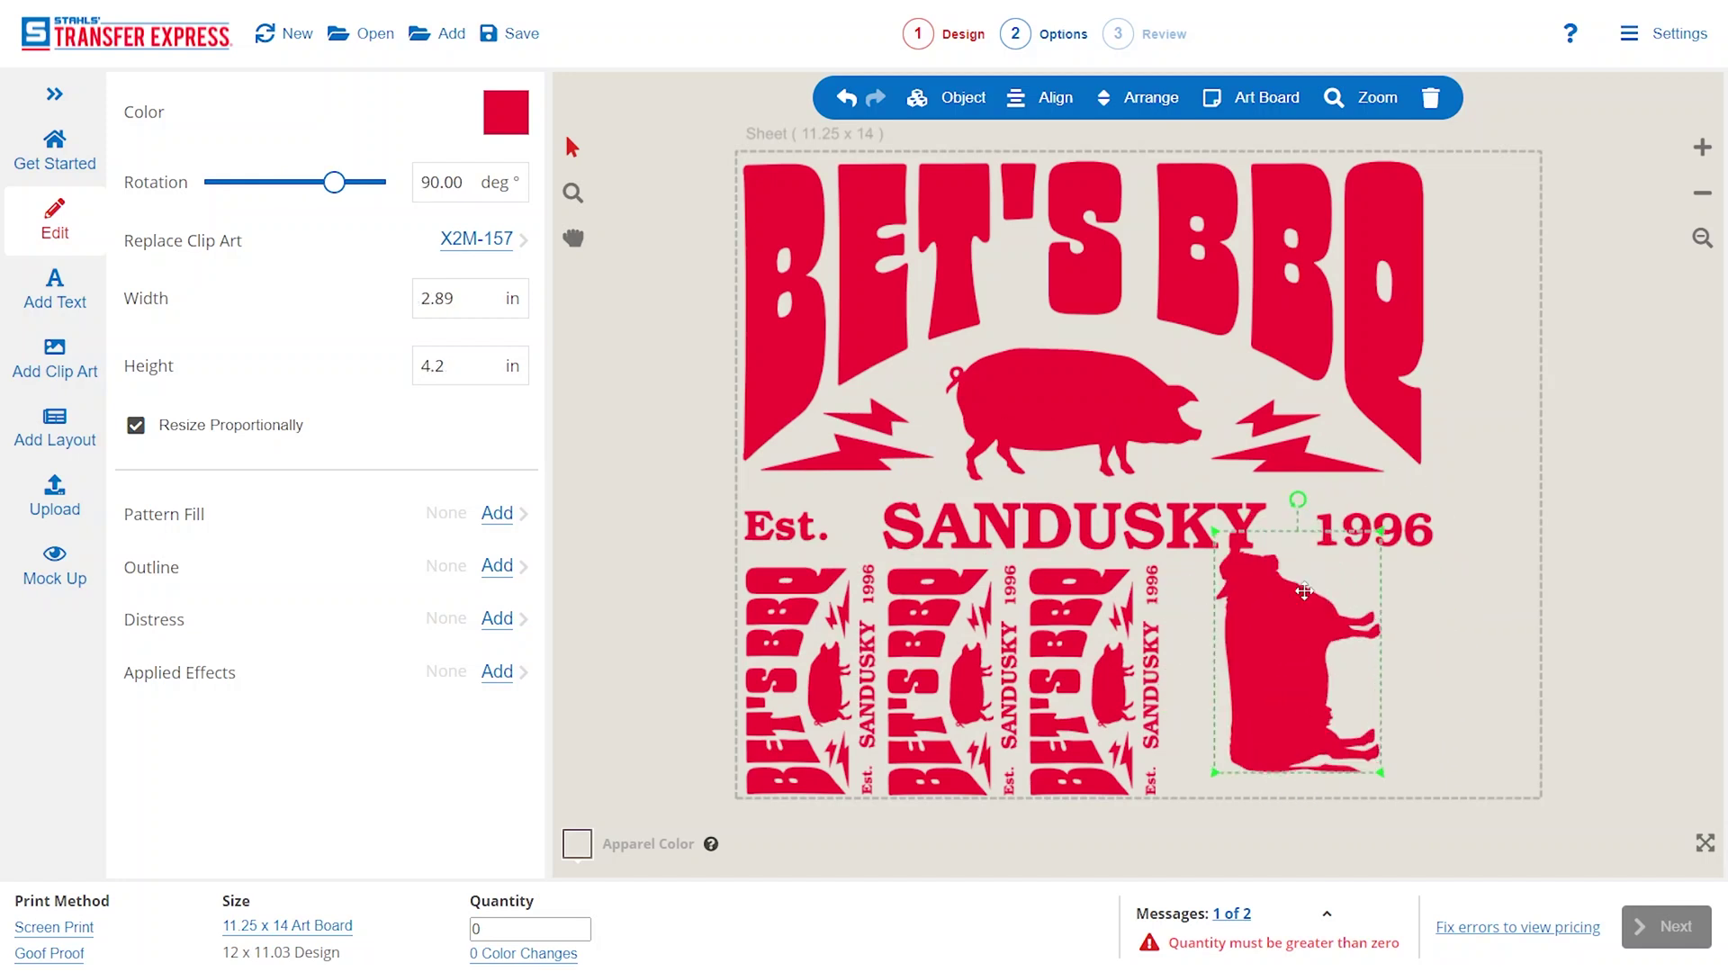
{"action": "left_click_drag", "start_coordinate": [1294, 646], "coordinate": [1273, 664]}
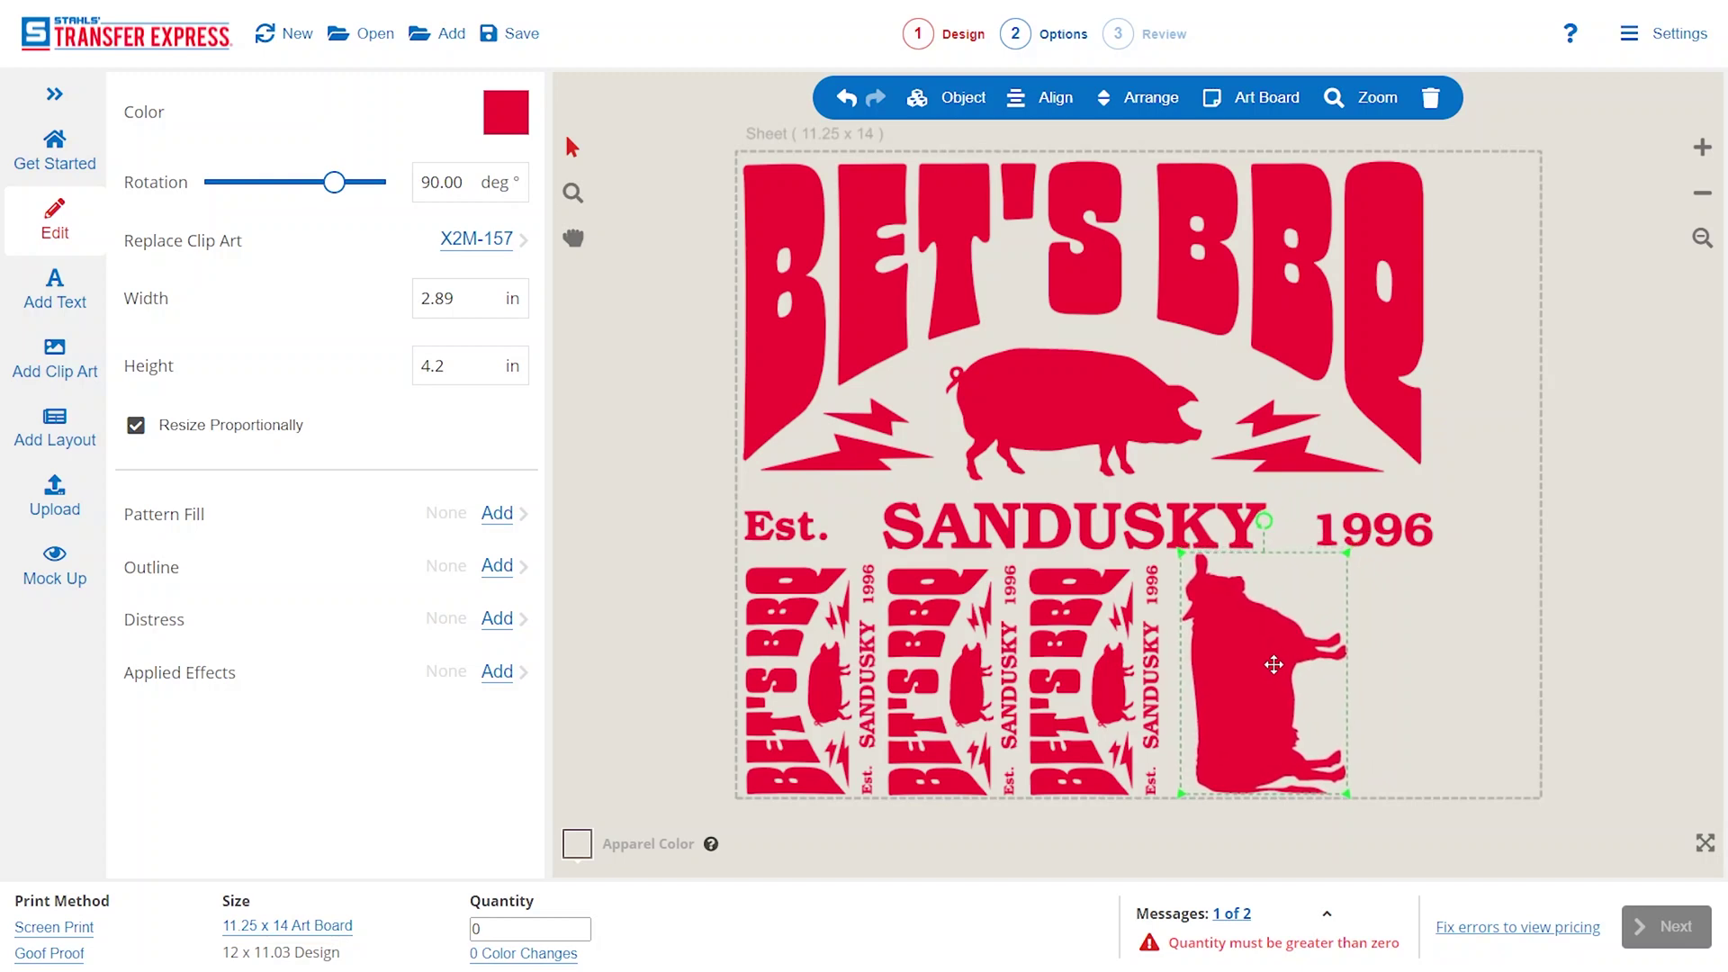
{"action": "left_click", "coordinate": [1416, 673]}
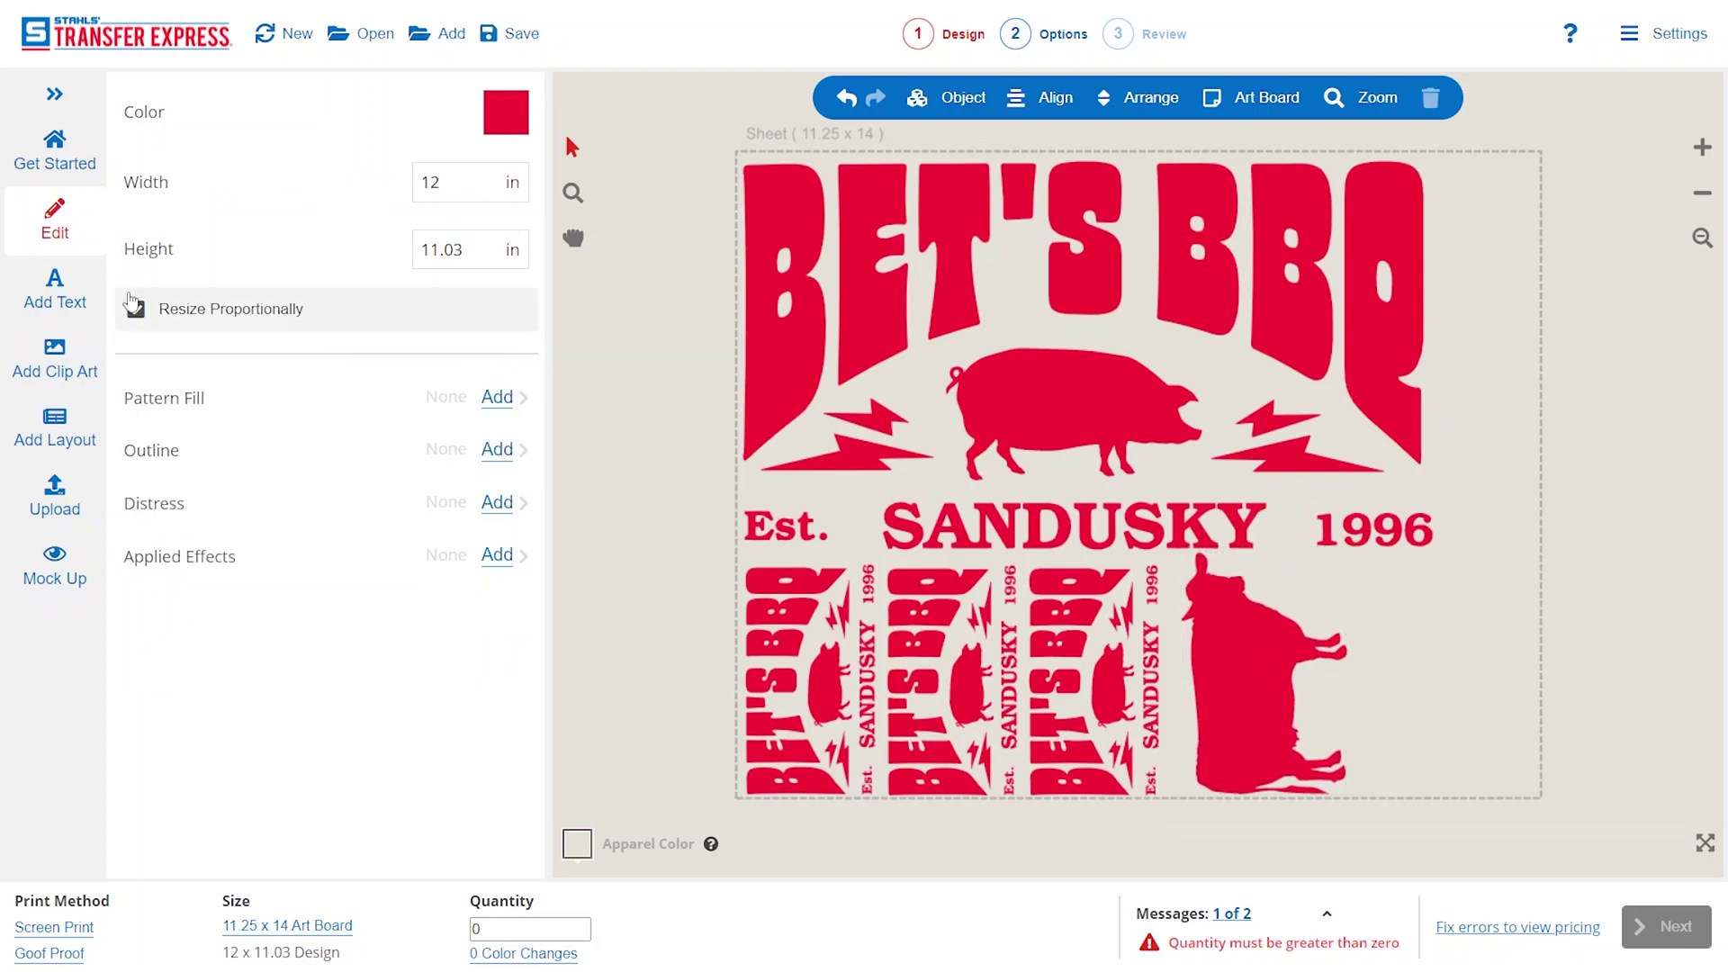
Add the QTG-5 shirt tag layout with XL and LG tags, leaving the tag colour unchanged
{"action": "left_click", "coordinate": [58, 412]}
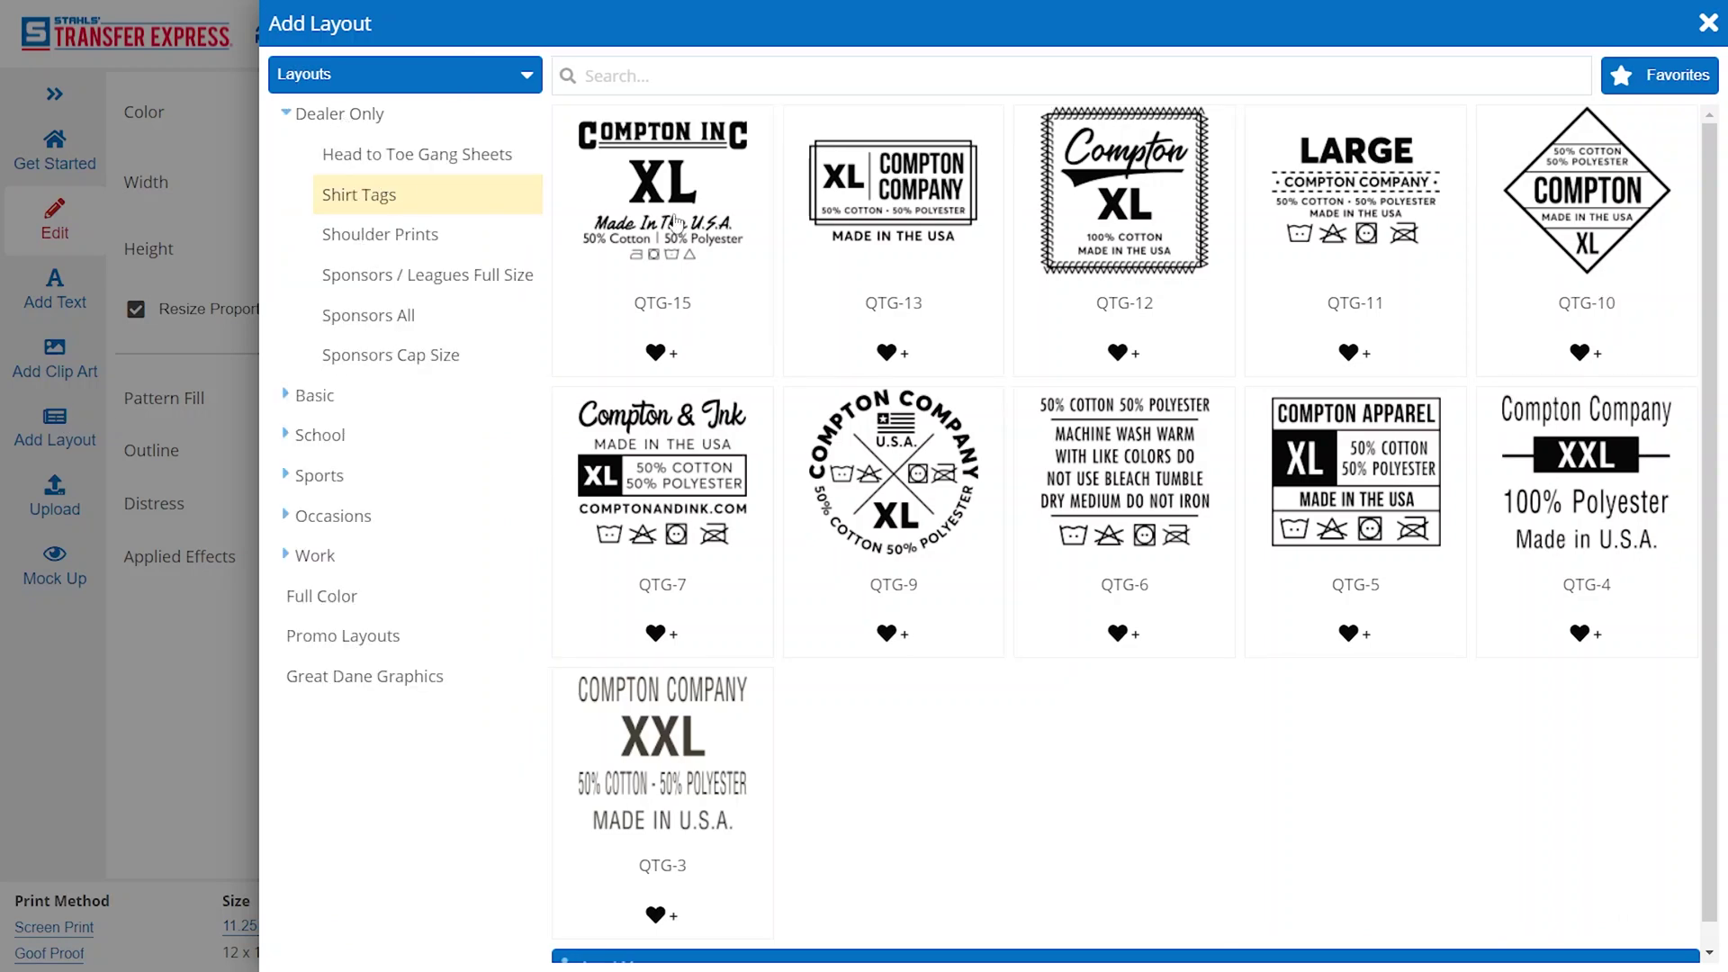
{"action": "left_click", "coordinate": [1406, 489]}
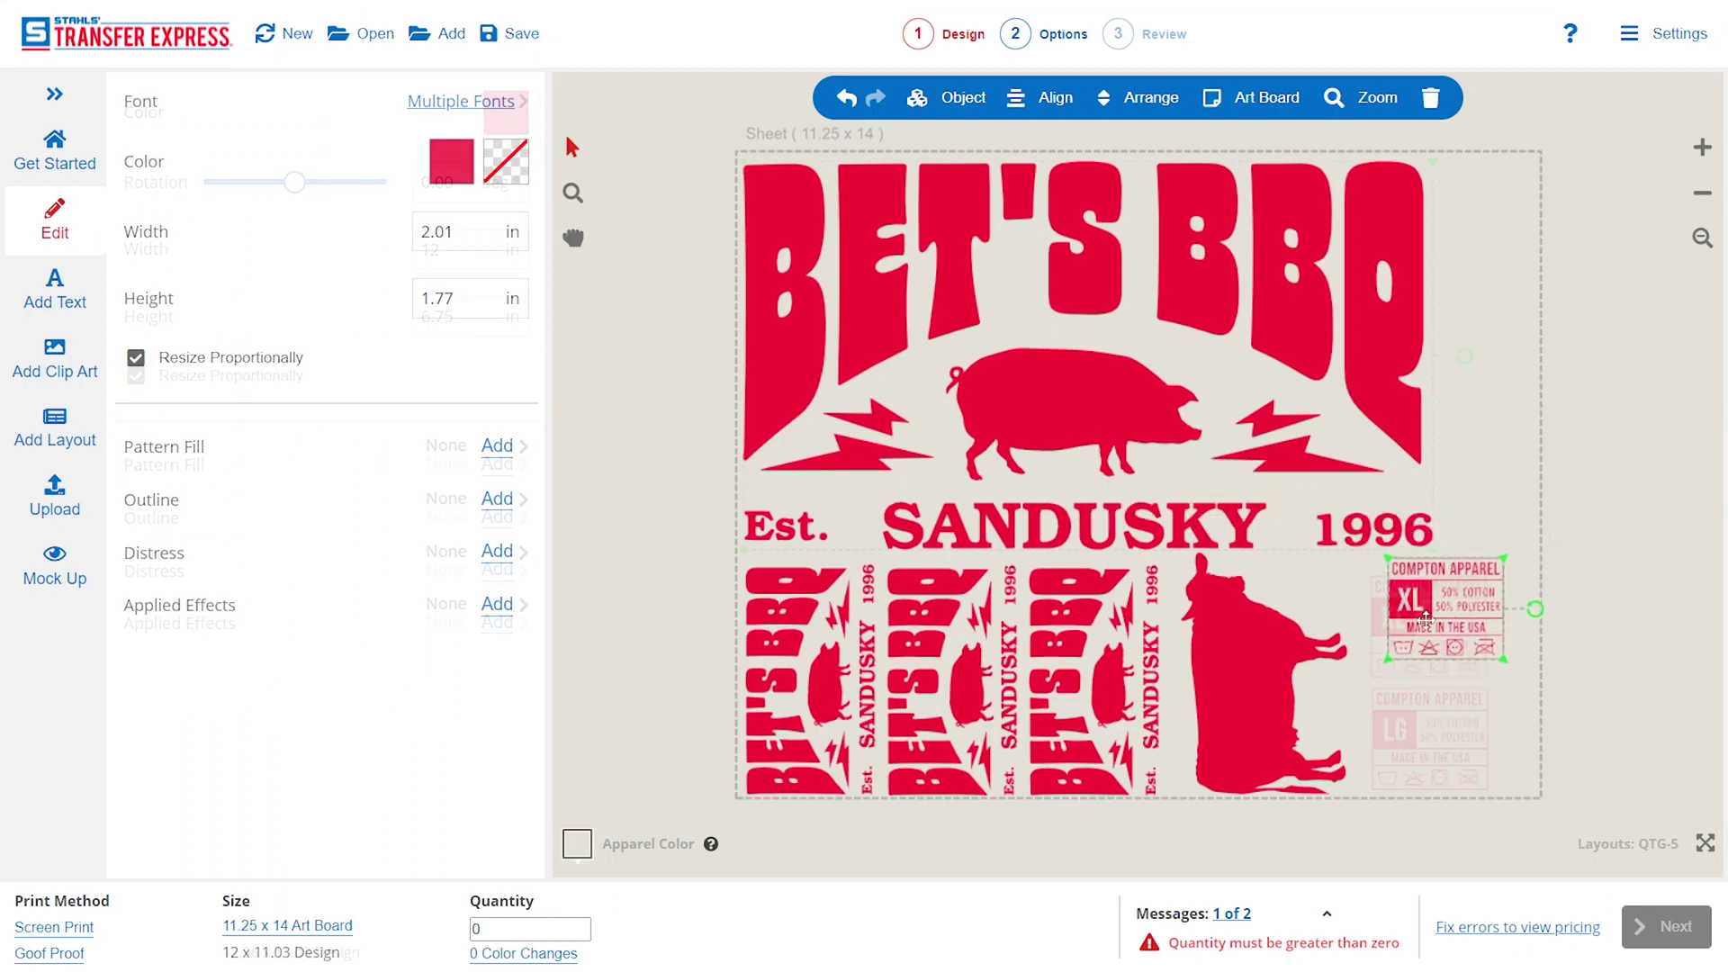
{"action": "left_click", "coordinate": [455, 162]}
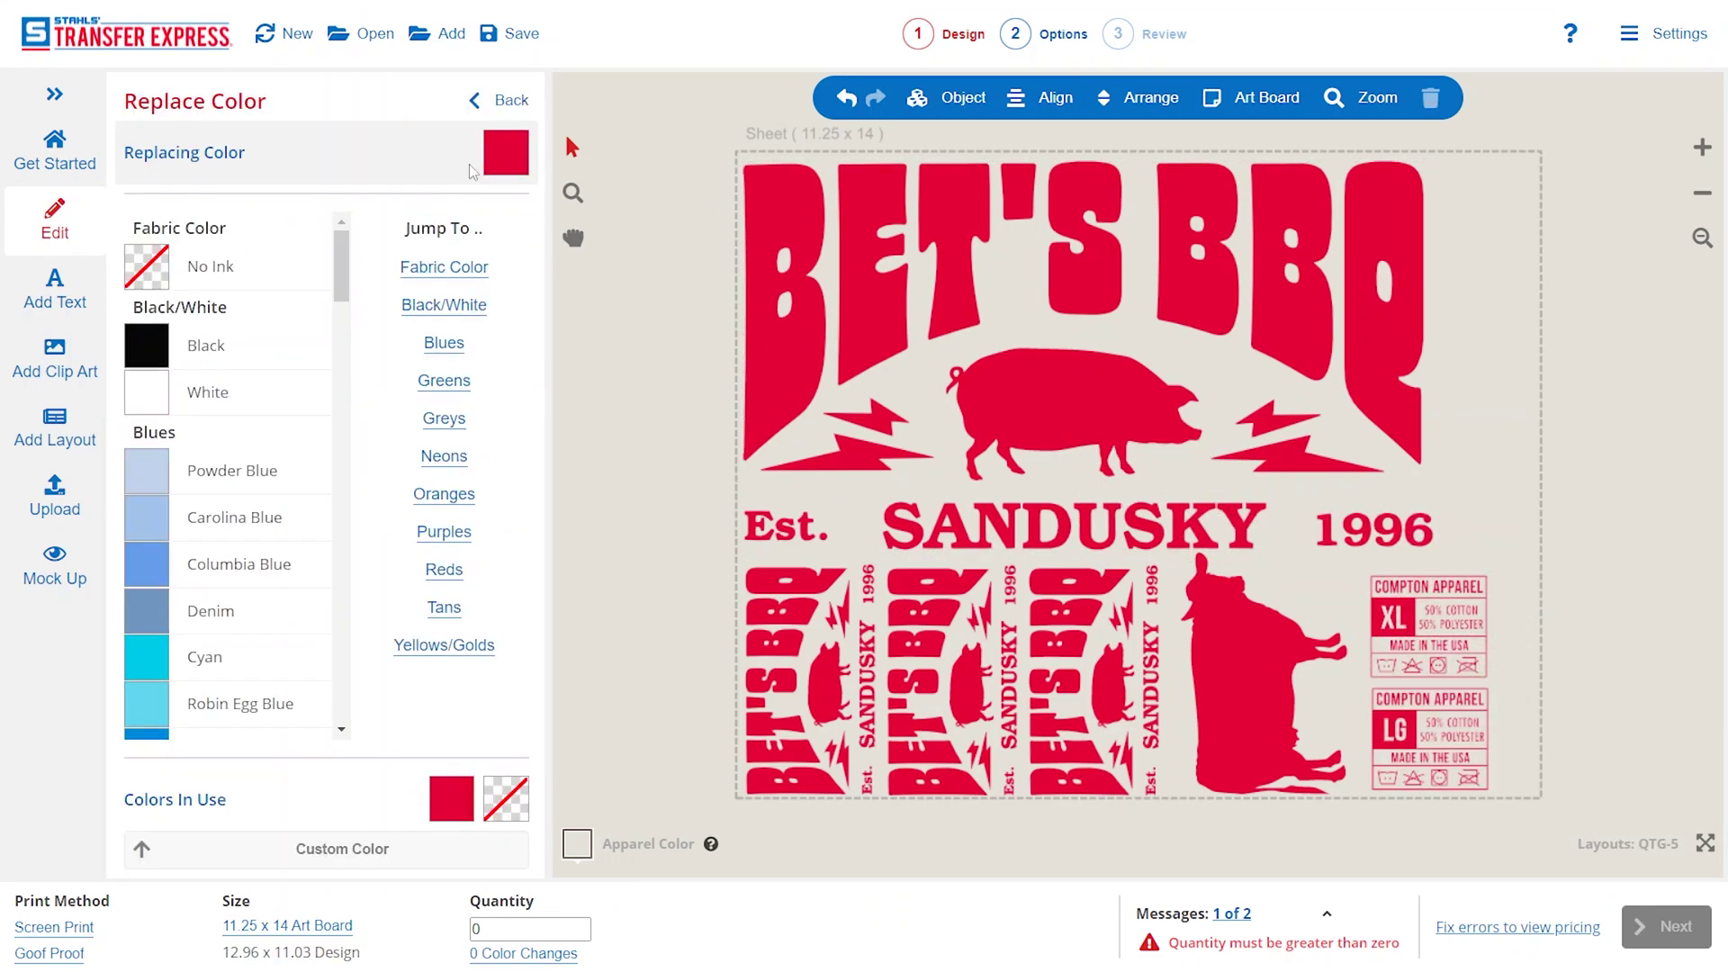
{"action": "left_click", "coordinate": [499, 100]}
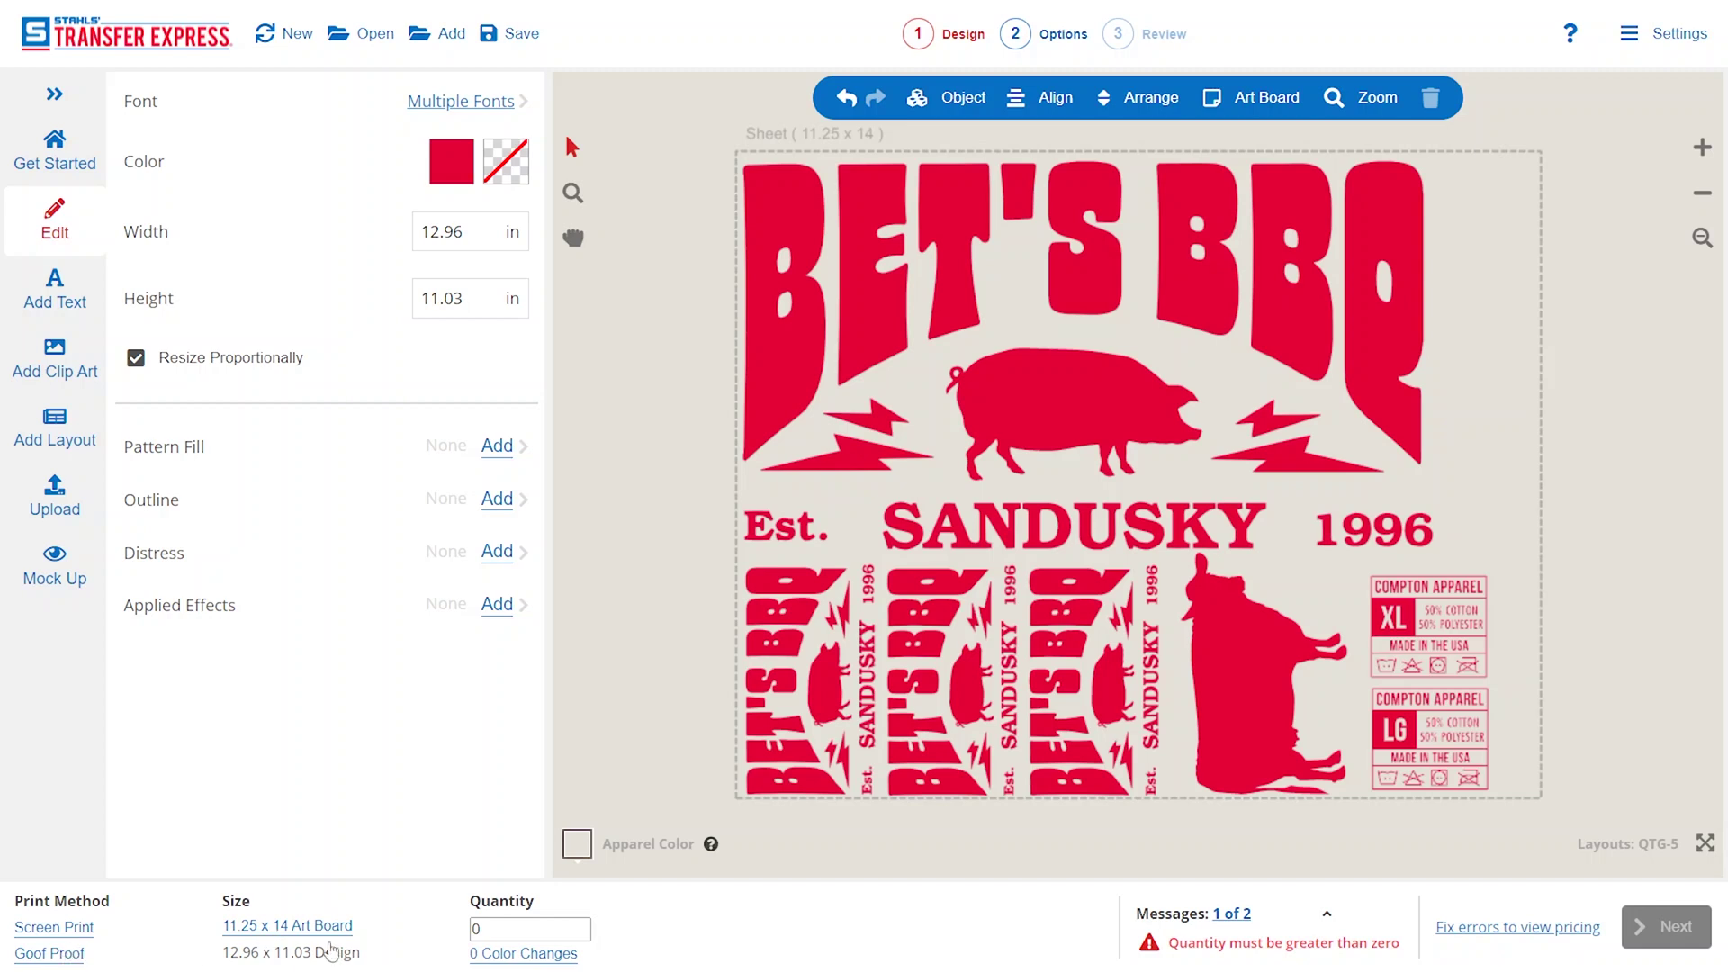
{"action": "left_click", "coordinate": [472, 929]}
Change the quantity to 48 sheets so the order is priced at $126.24
{"action": "left_click_drag", "start_coordinate": [489, 932], "coordinate": [465, 934]}
{"action": "type", "text": "48"}
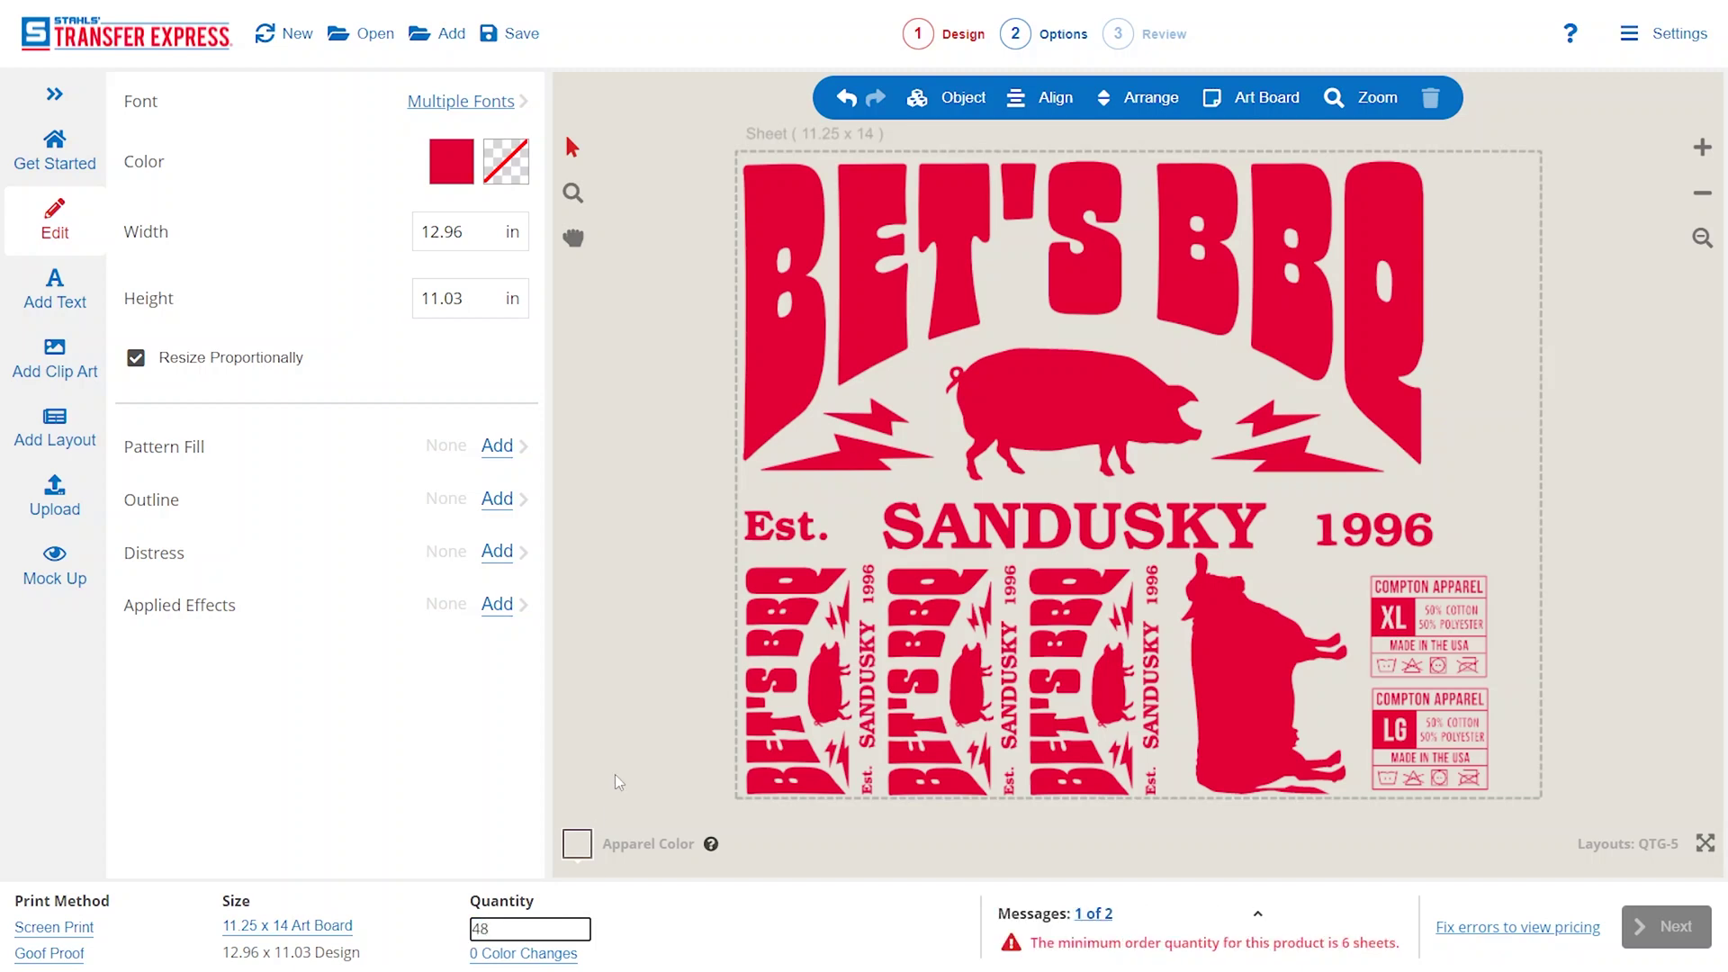
{"action": "left_click", "coordinate": [1344, 949]}
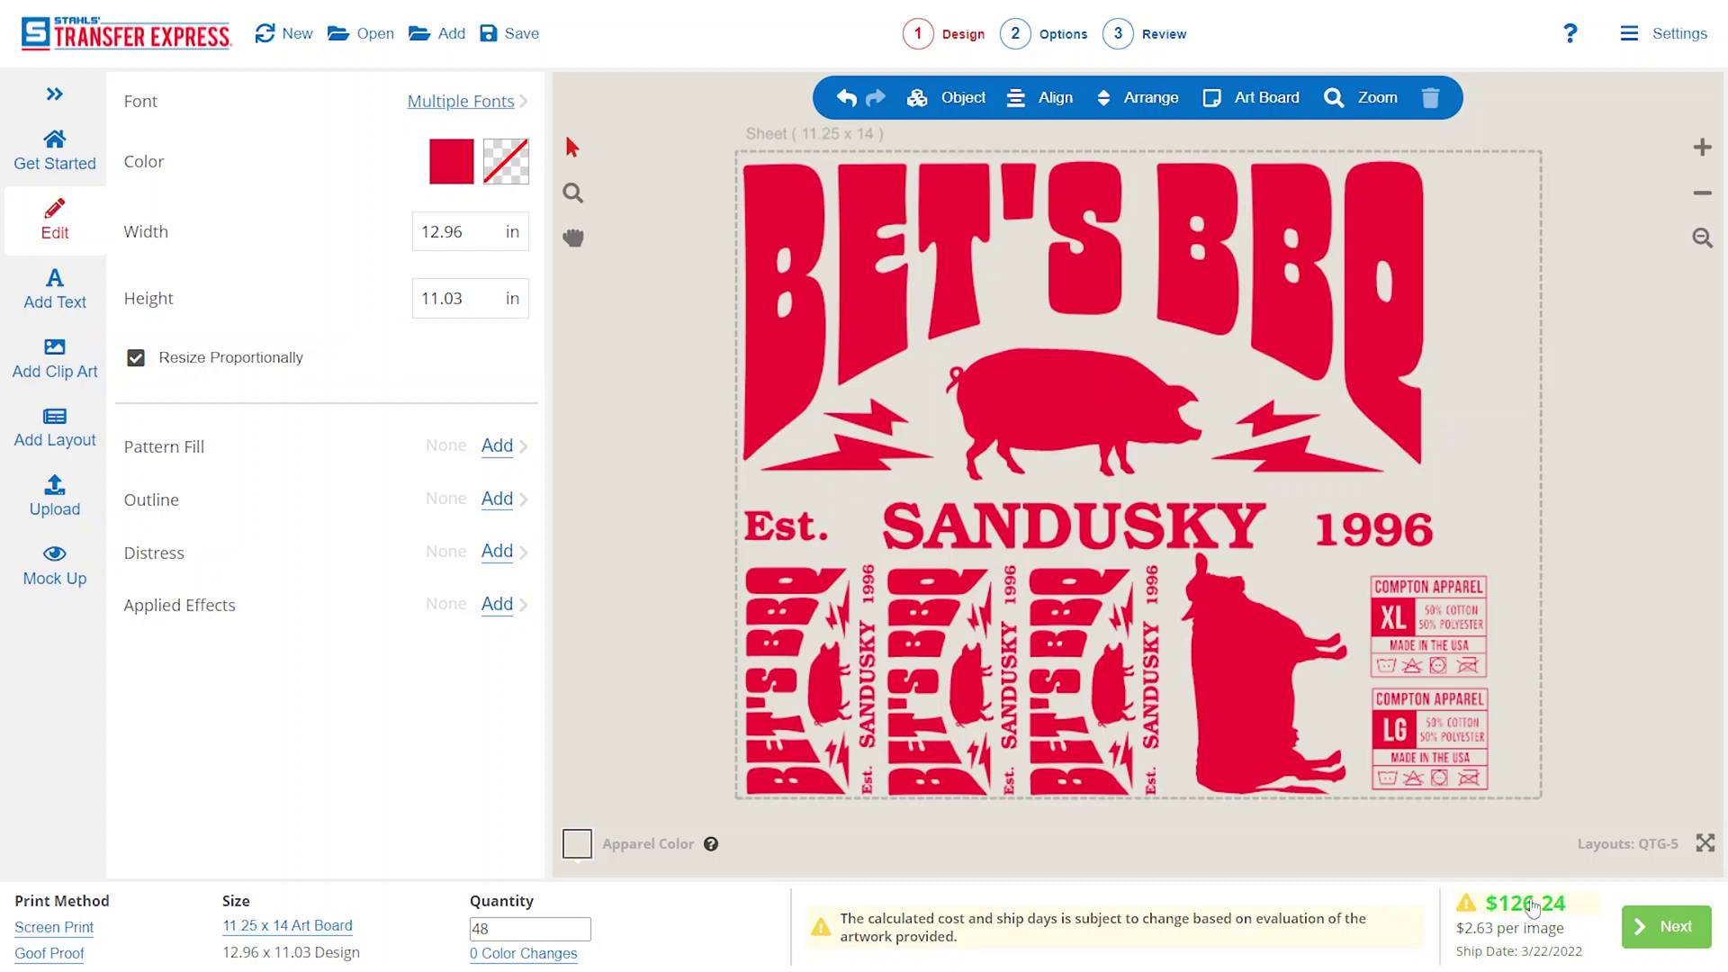
In order options, try Contains Lycra, Spandex or Nylon, revert to 100% Cotton, and proceed to Review and Approve
{"action": "left_click", "coordinate": [1666, 926]}
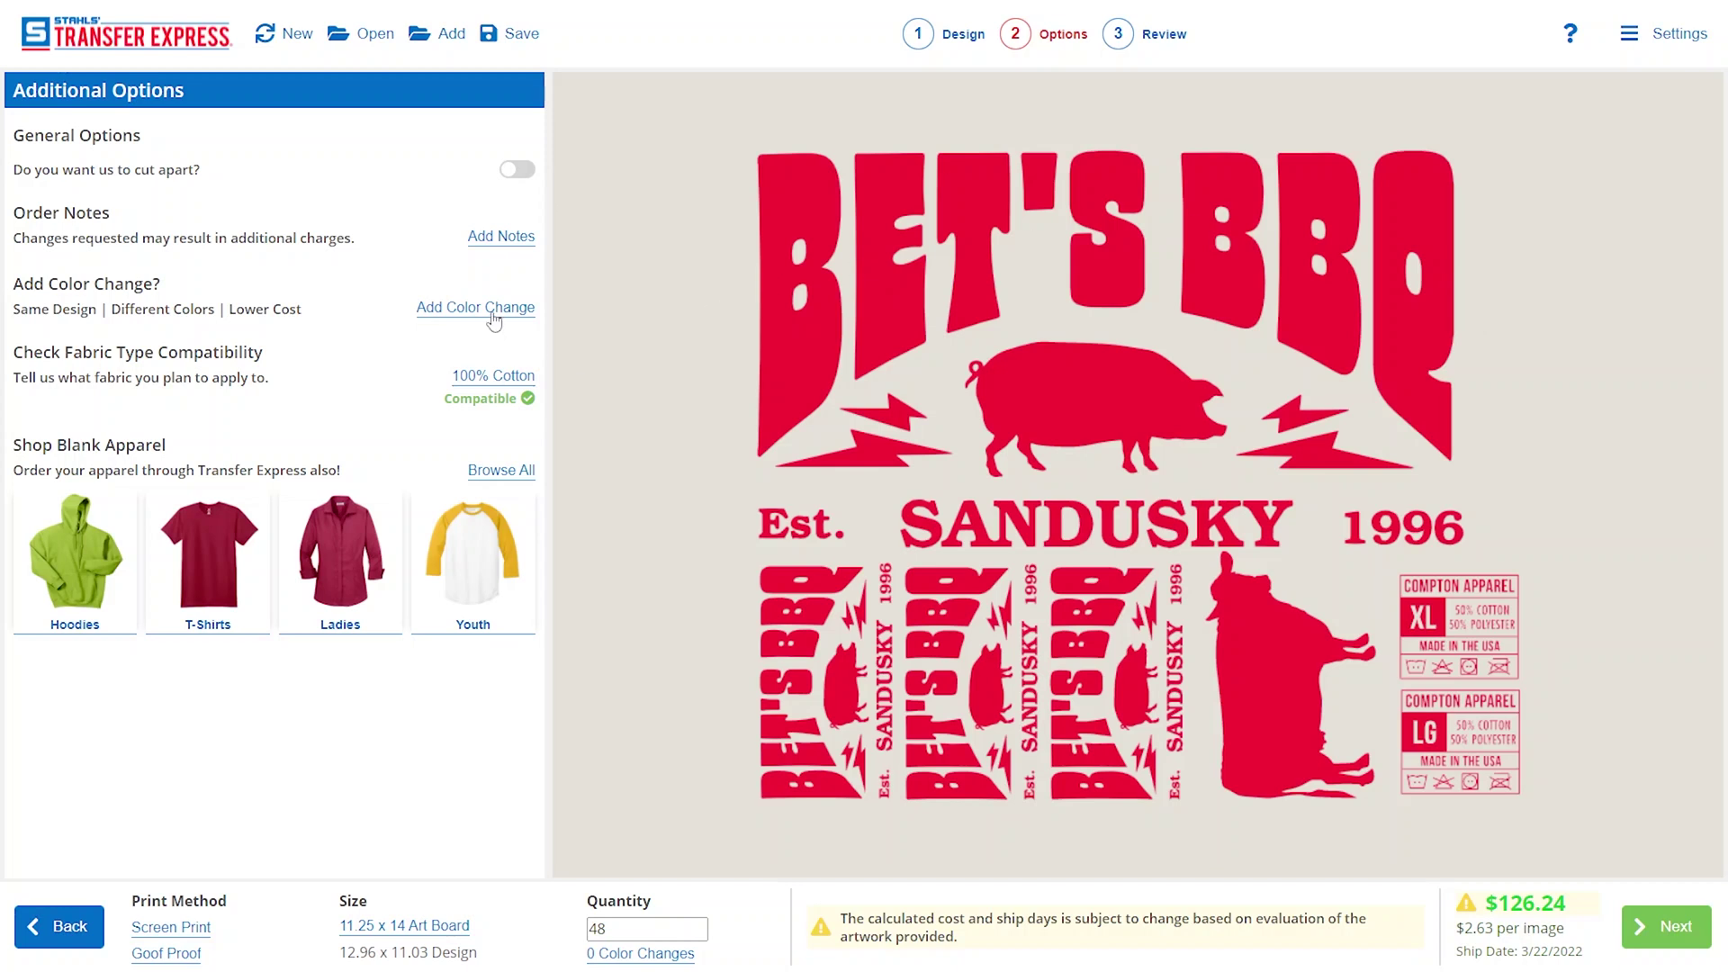
{"action": "left_click", "coordinate": [509, 381]}
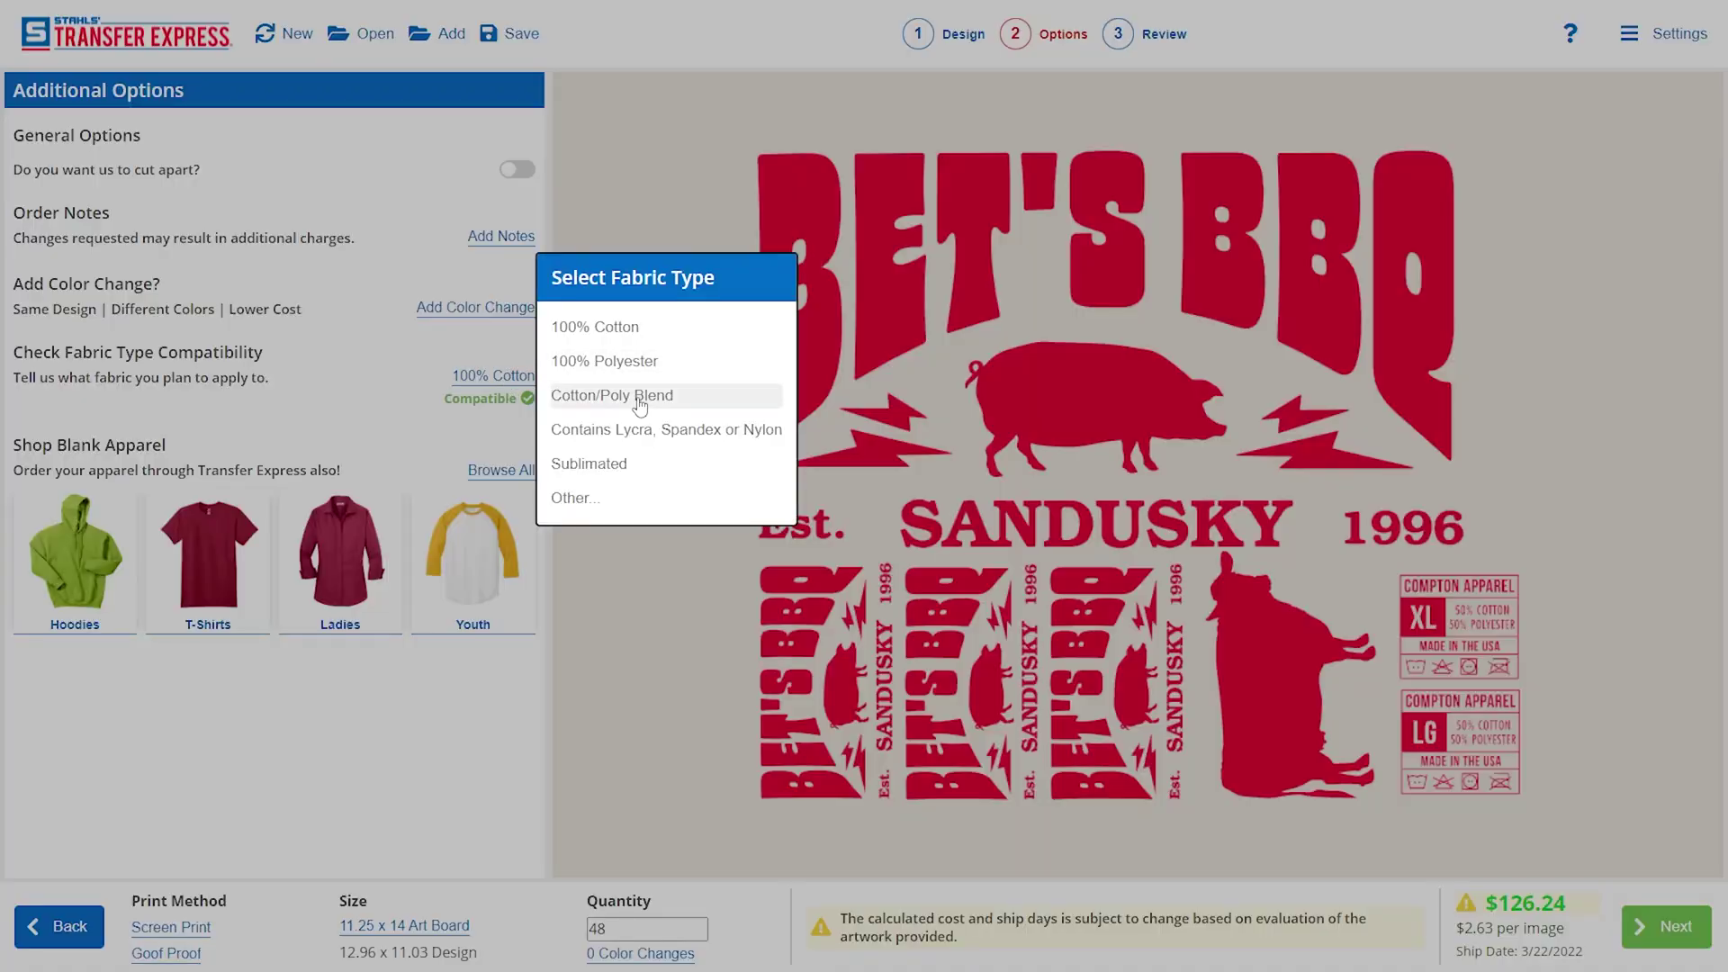
{"action": "left_click", "coordinate": [676, 425]}
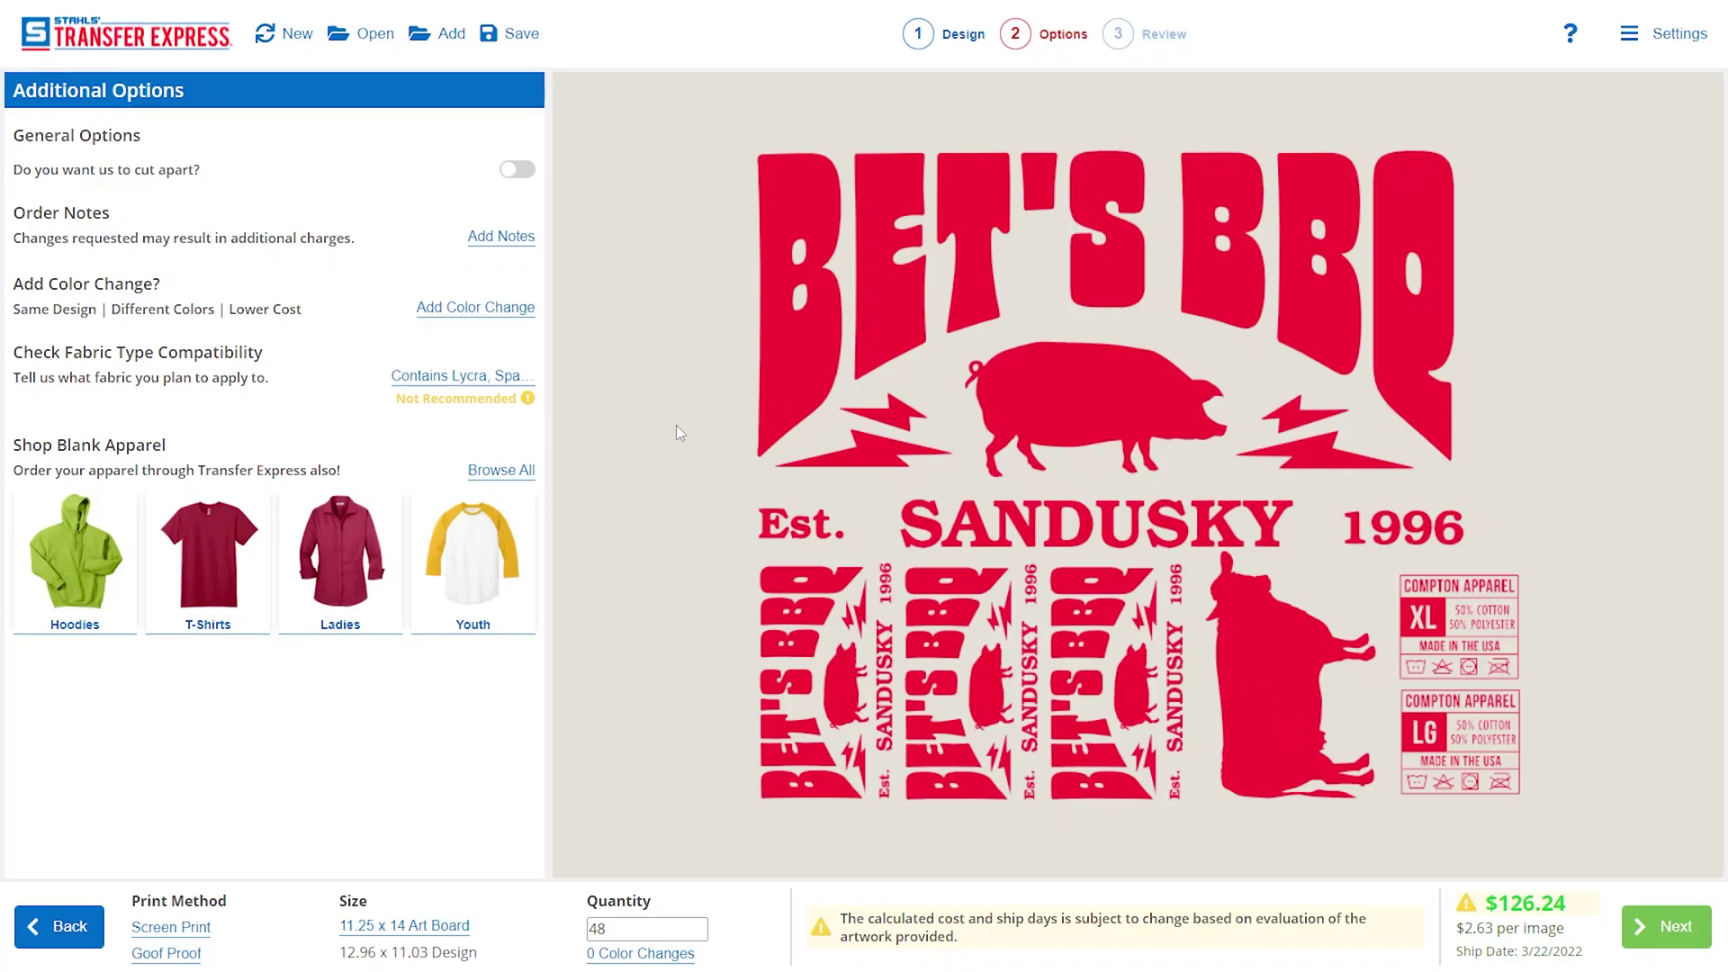
{"action": "left_click", "coordinate": [486, 378]}
{"action": "left_click", "coordinate": [592, 328]}
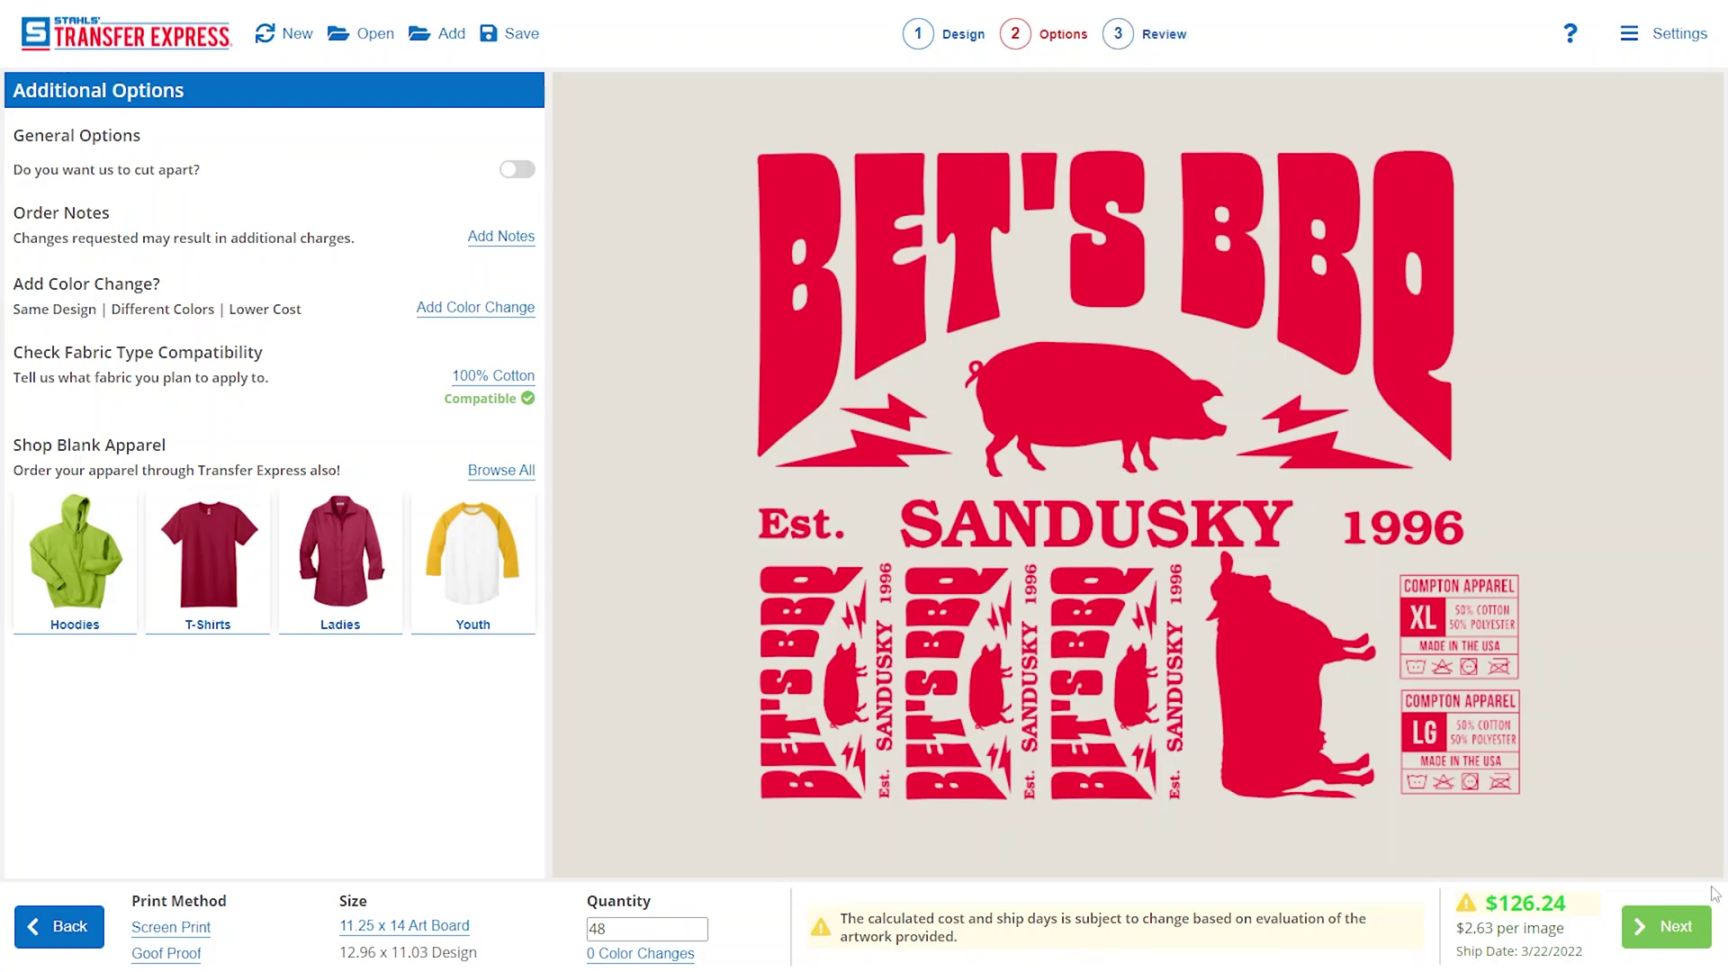
{"action": "left_click", "coordinate": [1677, 930]}
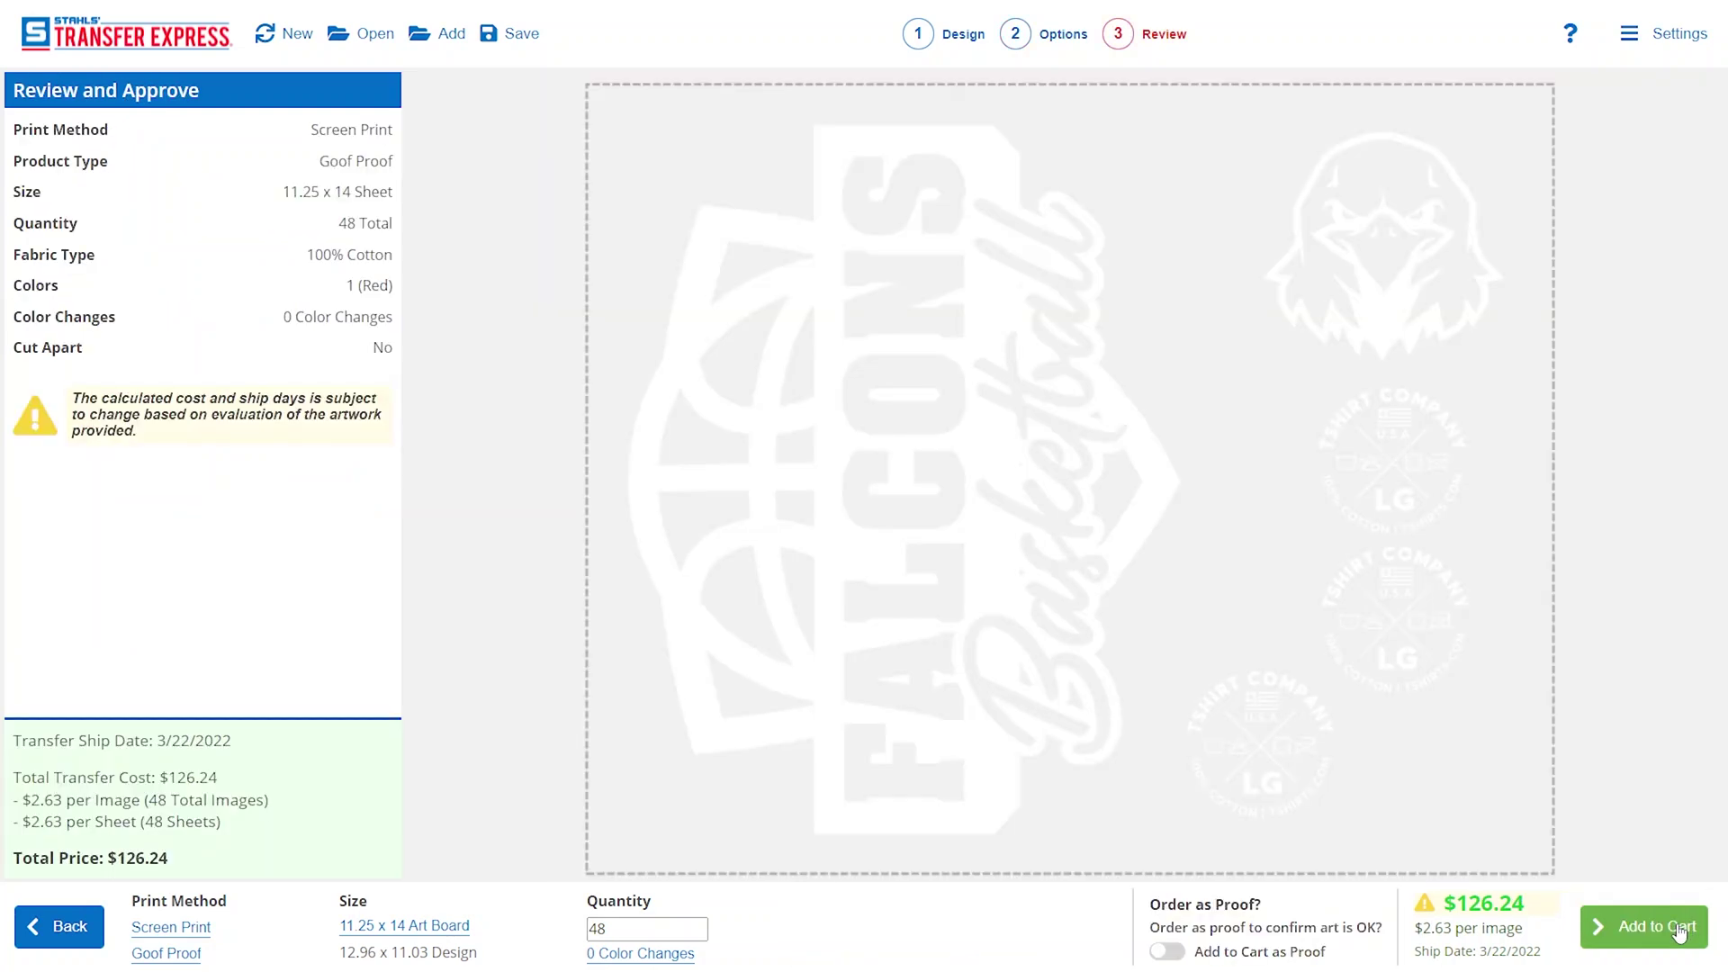